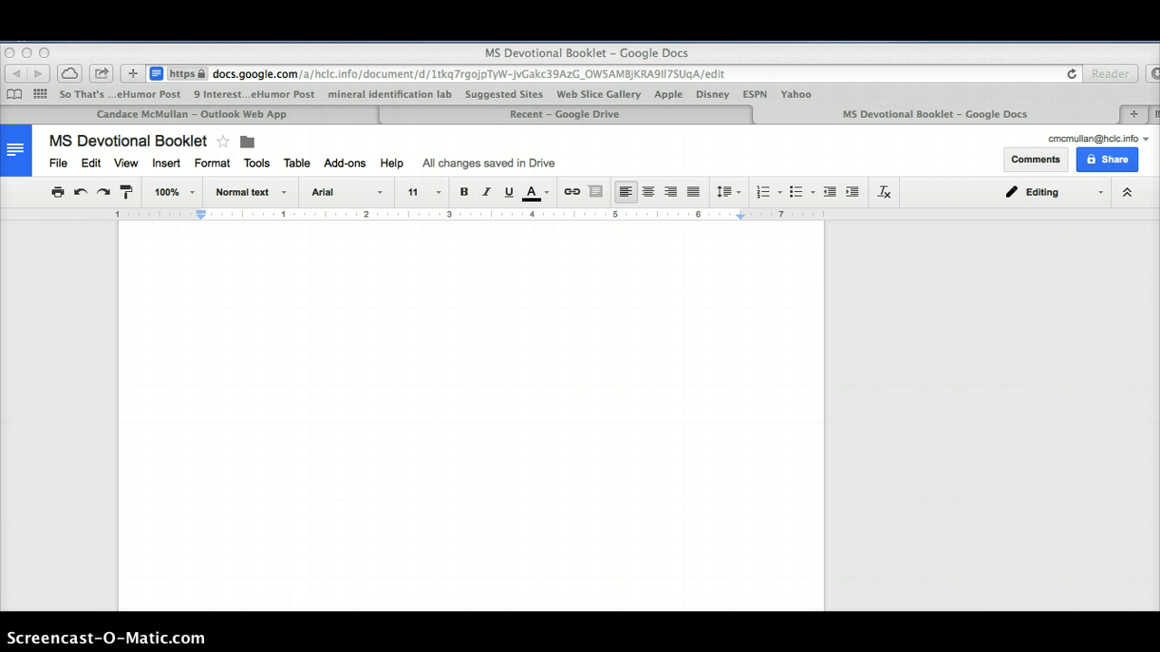
- Insert the Desktop image "Screen Shot 2014-11-13 at 6.17.15 AM" into the blank document by uploading it
scroll(419, 548, "up", 1)
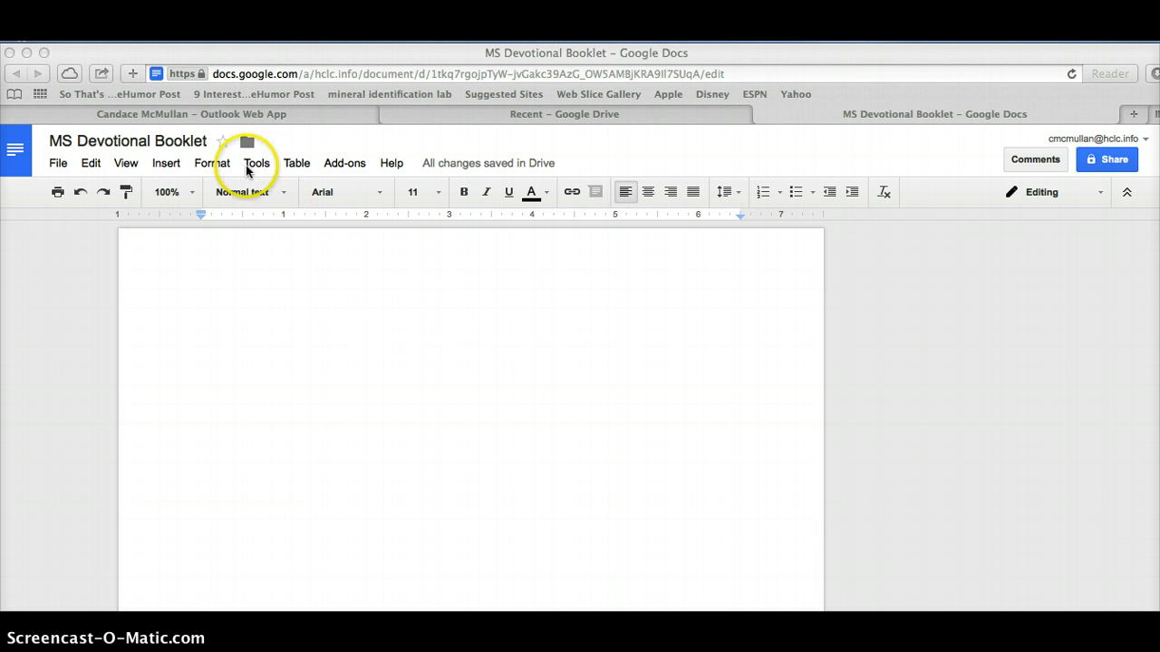
left_click(163, 165)
left_click(166, 165)
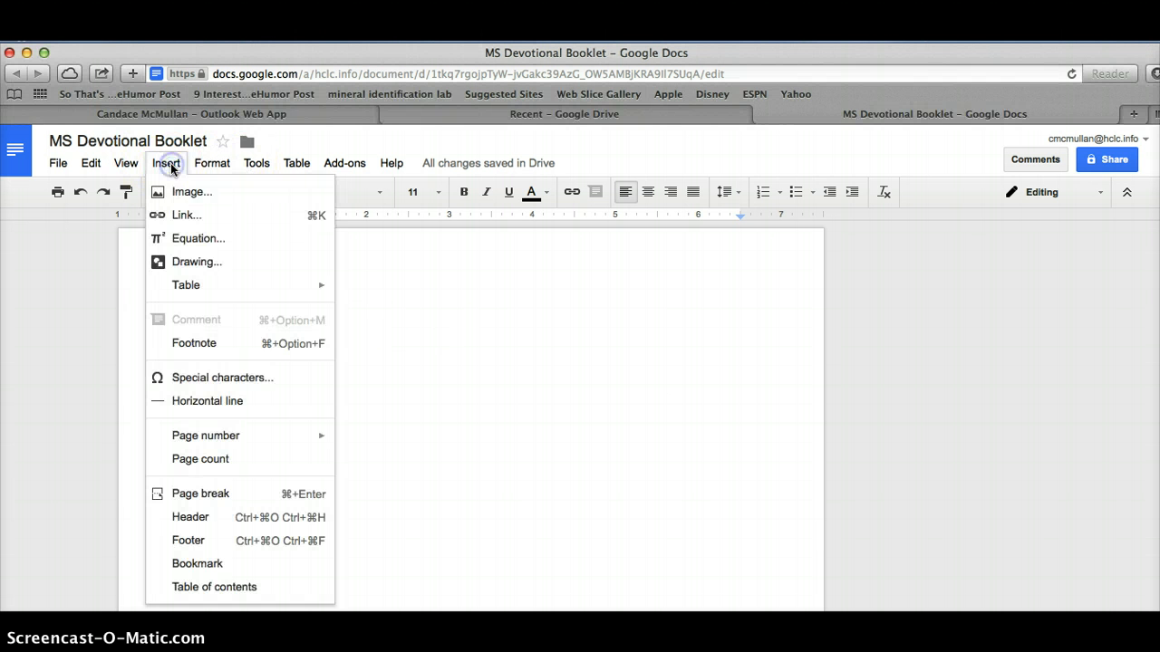
left_click(185, 193)
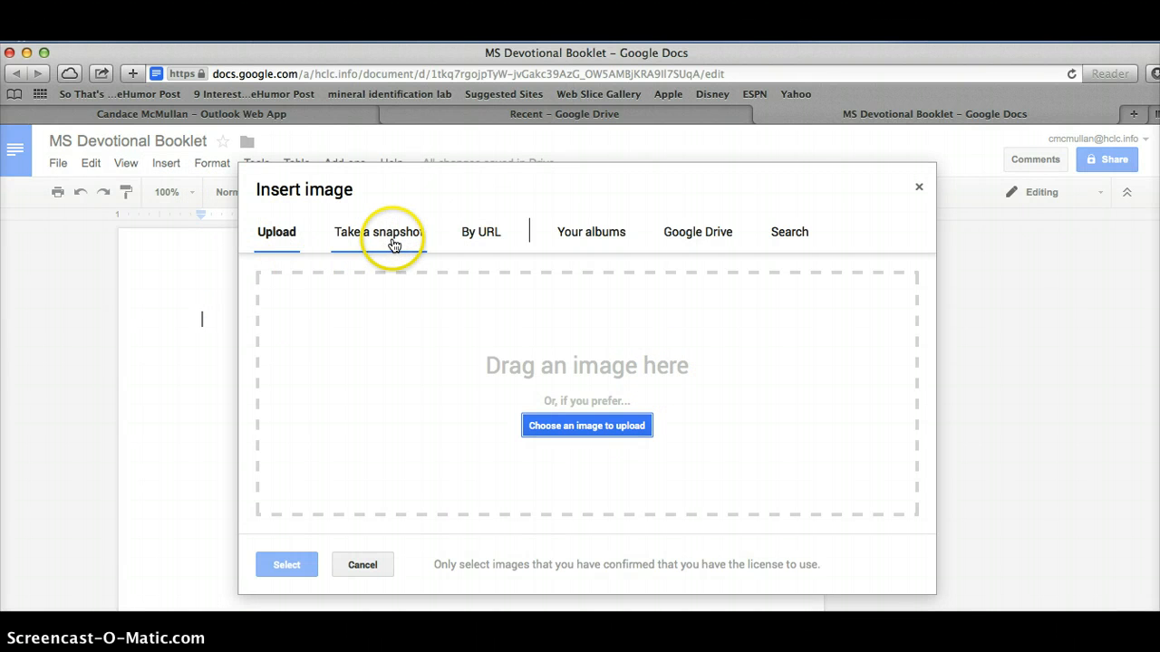
left_click(279, 244)
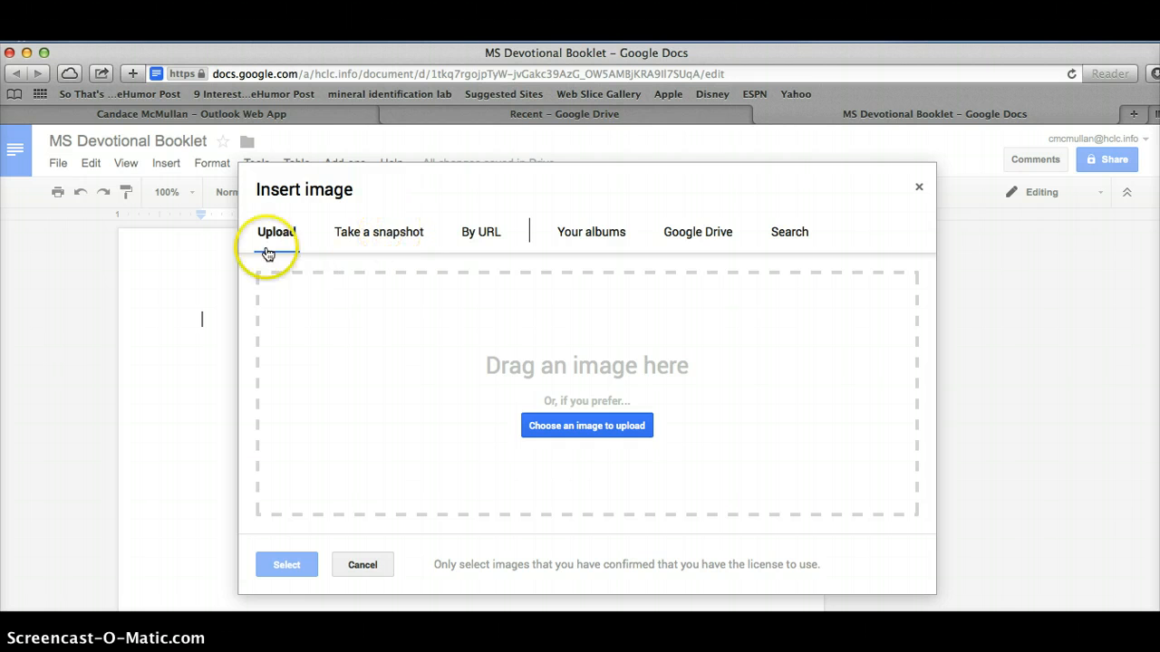
left_click(578, 432)
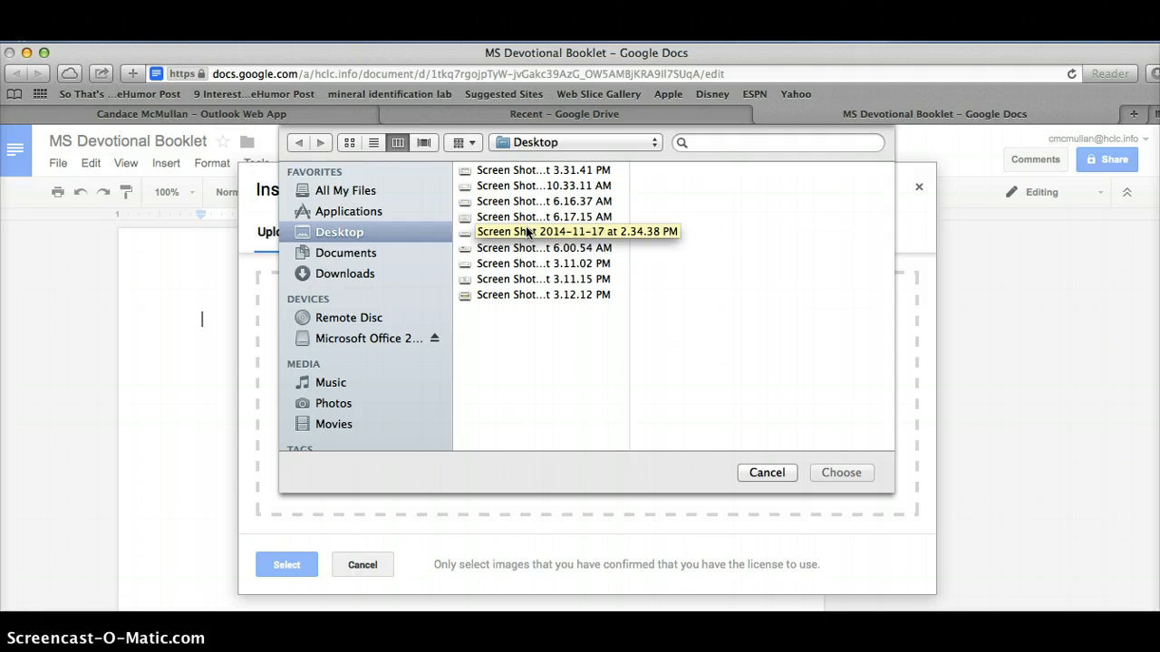
left_click(523, 218)
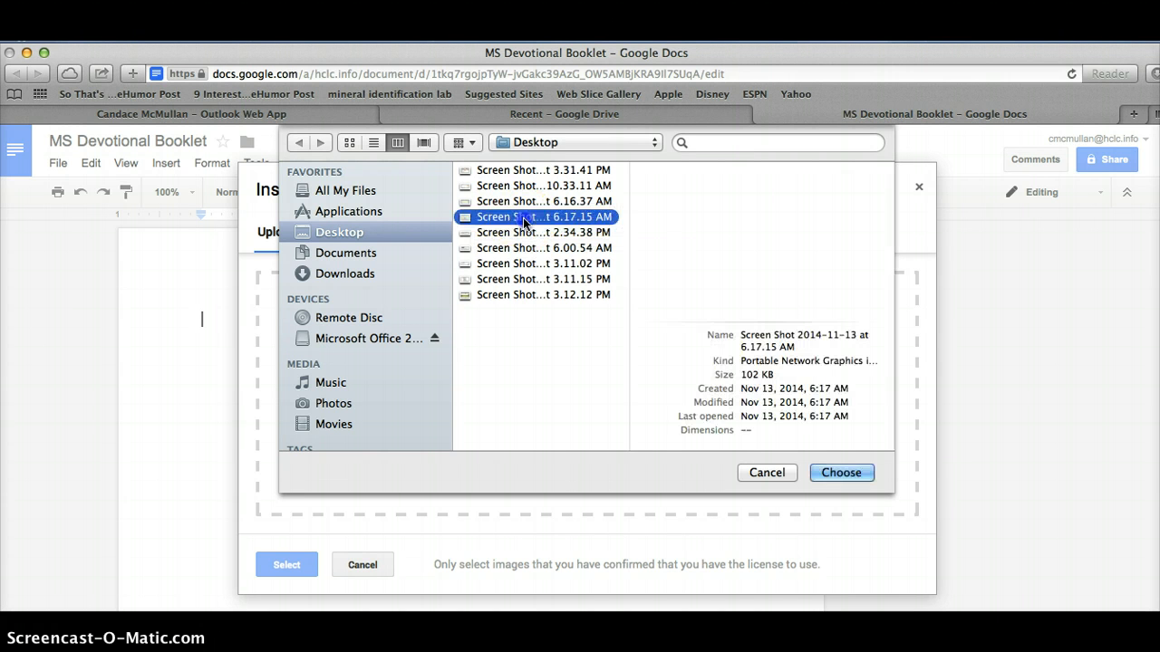
left_click(832, 472)
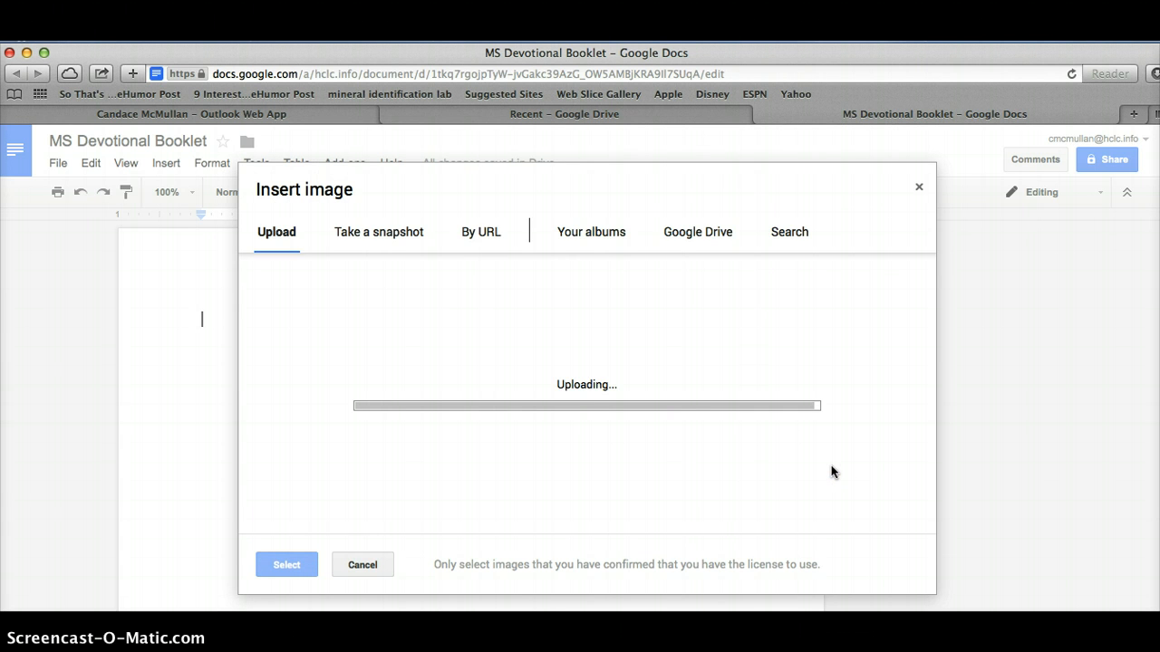
left_click(438, 557)
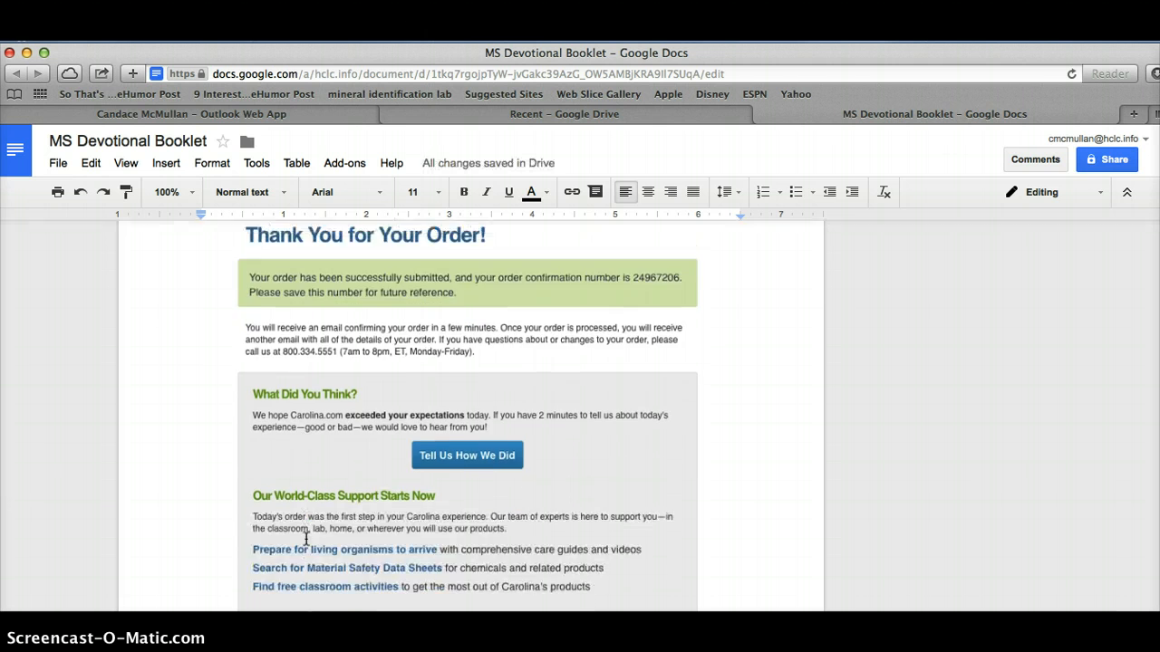
- Set the top and bottom page margins to .5 inch in the page setup
left_click(218, 354)
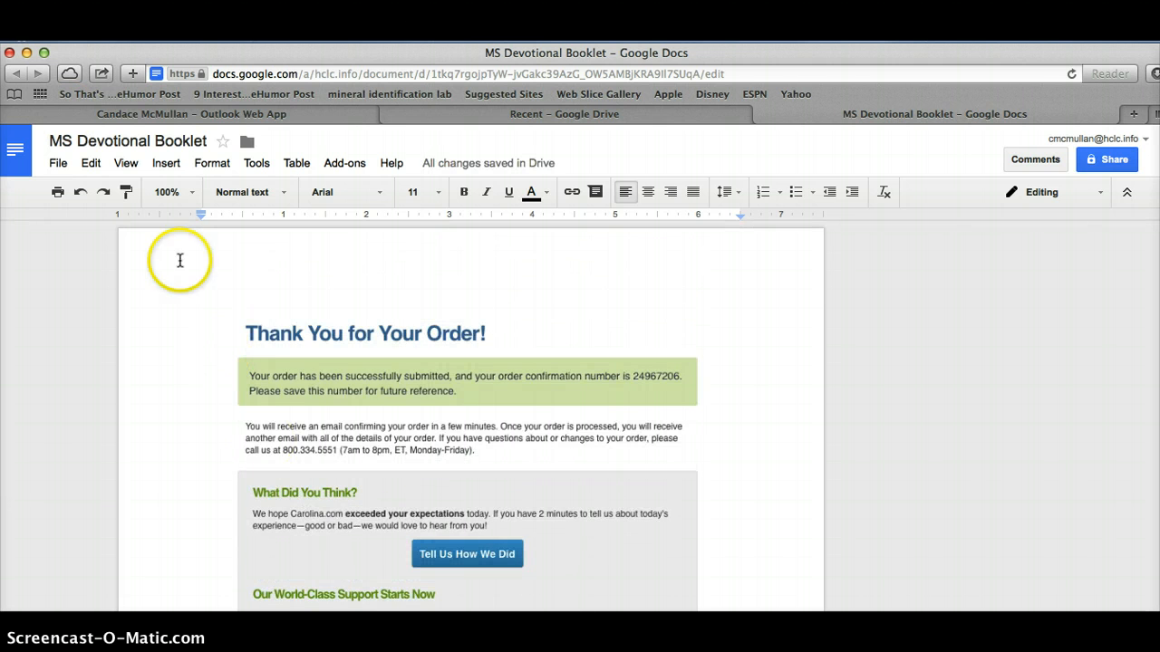
left_click(57, 163)
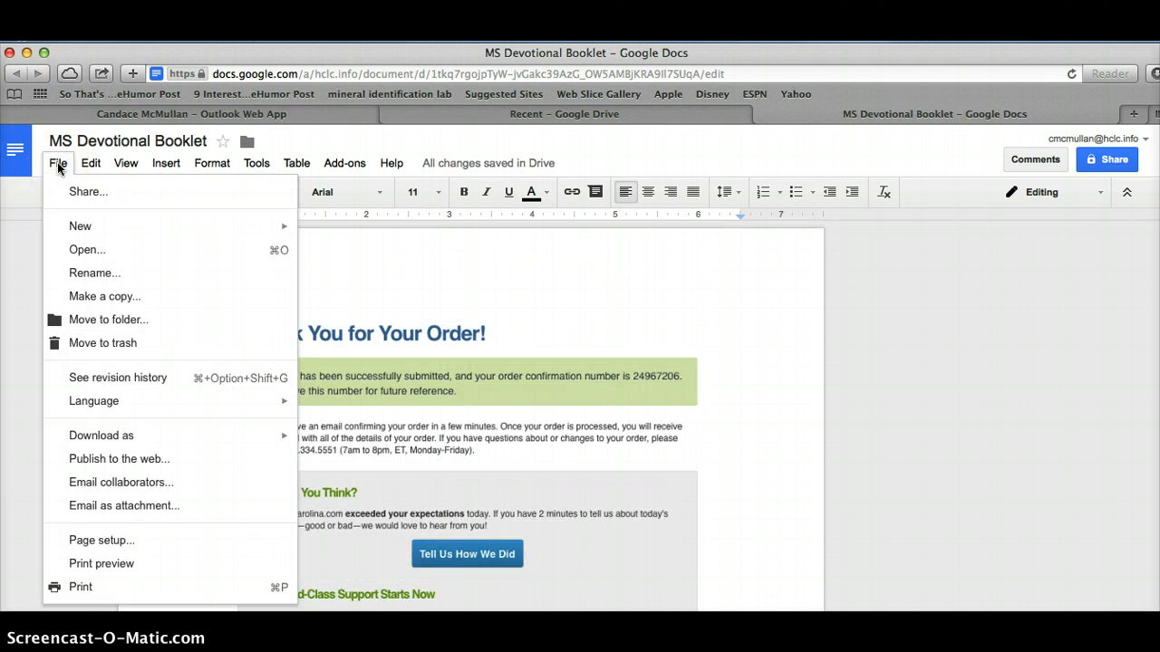
left_click(109, 546)
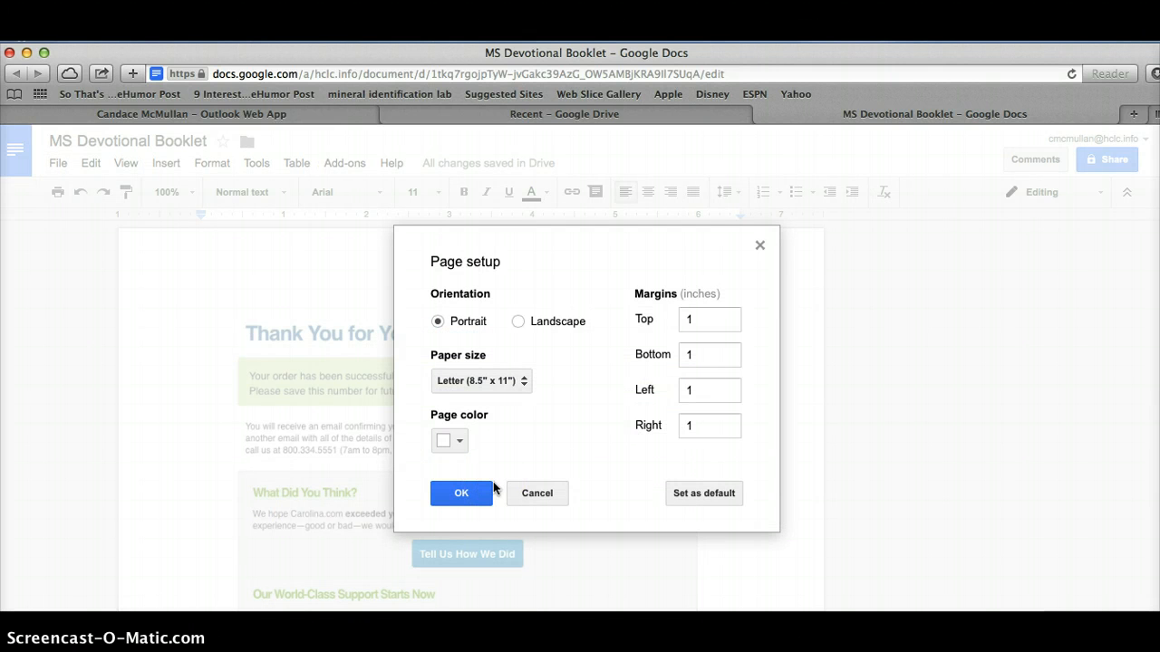
left_click(715, 316)
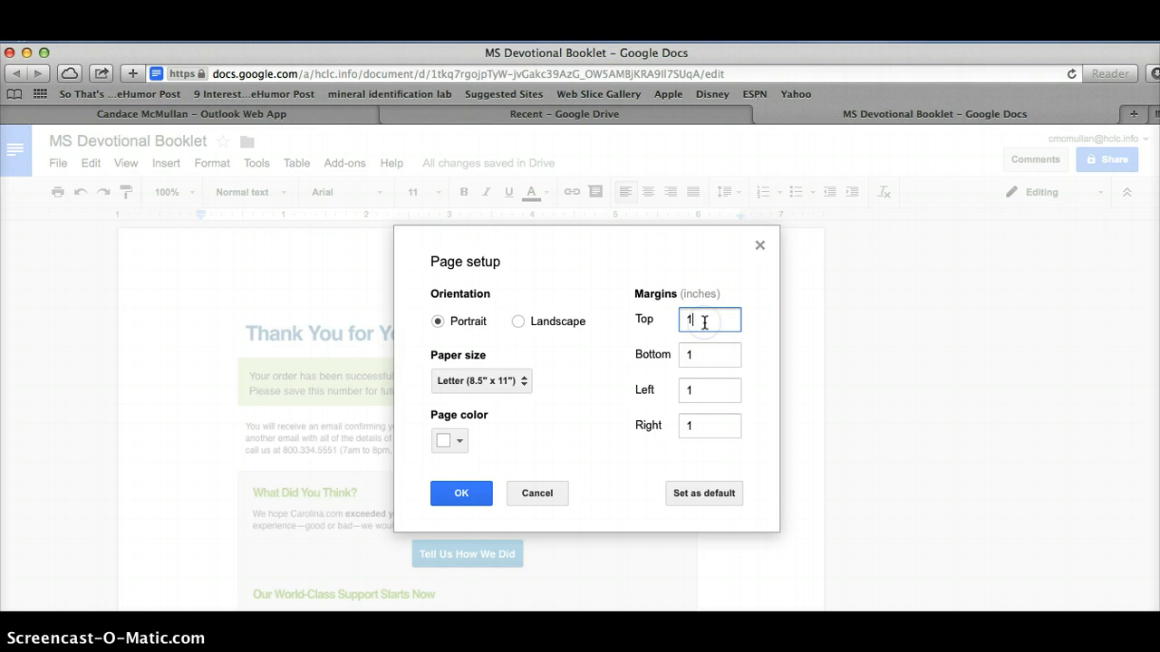
key("BackSpace")
type(".5")
left_click(706, 345)
left_click(701, 355)
key("BackSpace")
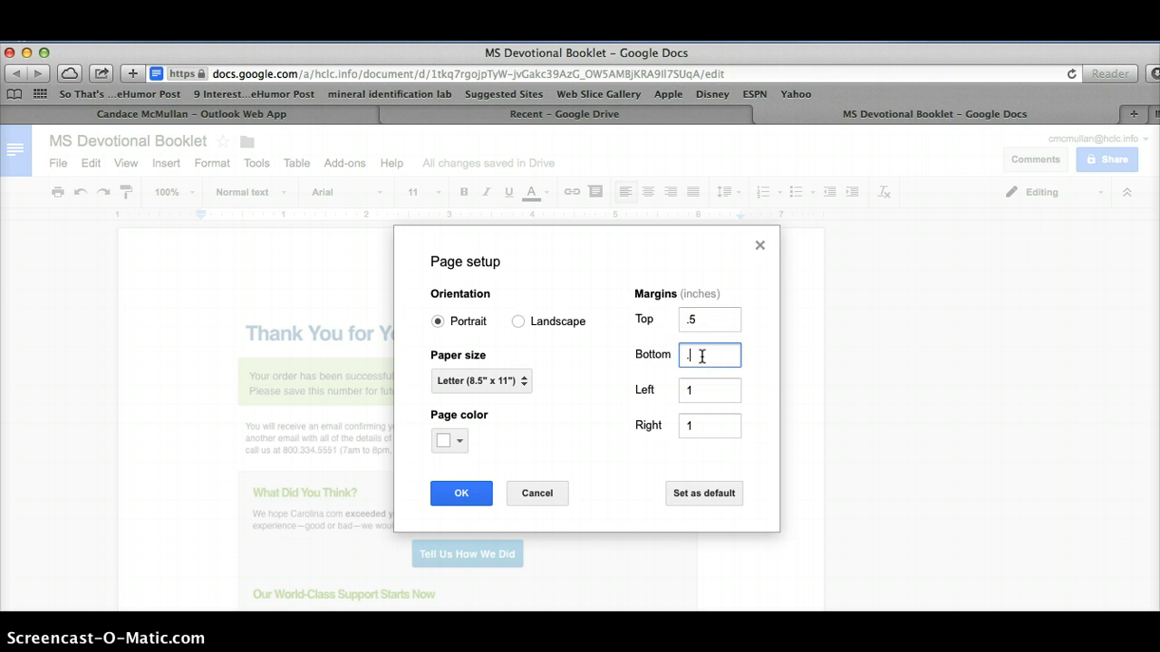
type(".5")
- Set the right page margin to .5 inch and apply the page setup
left_click(699, 390)
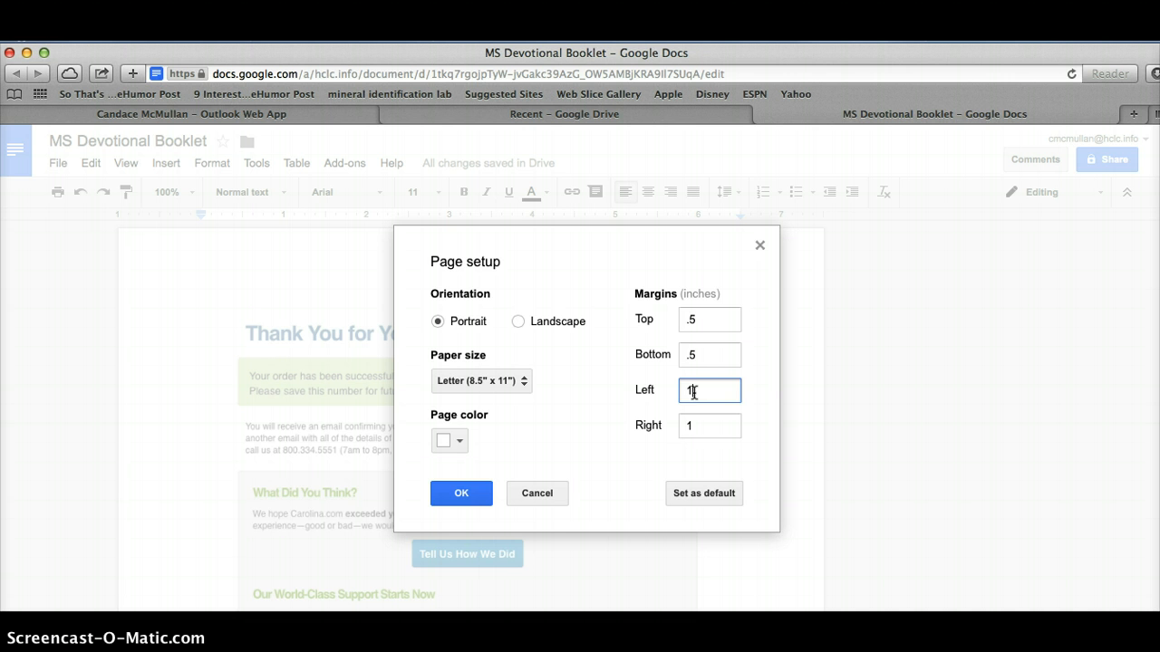
left_click(694, 425)
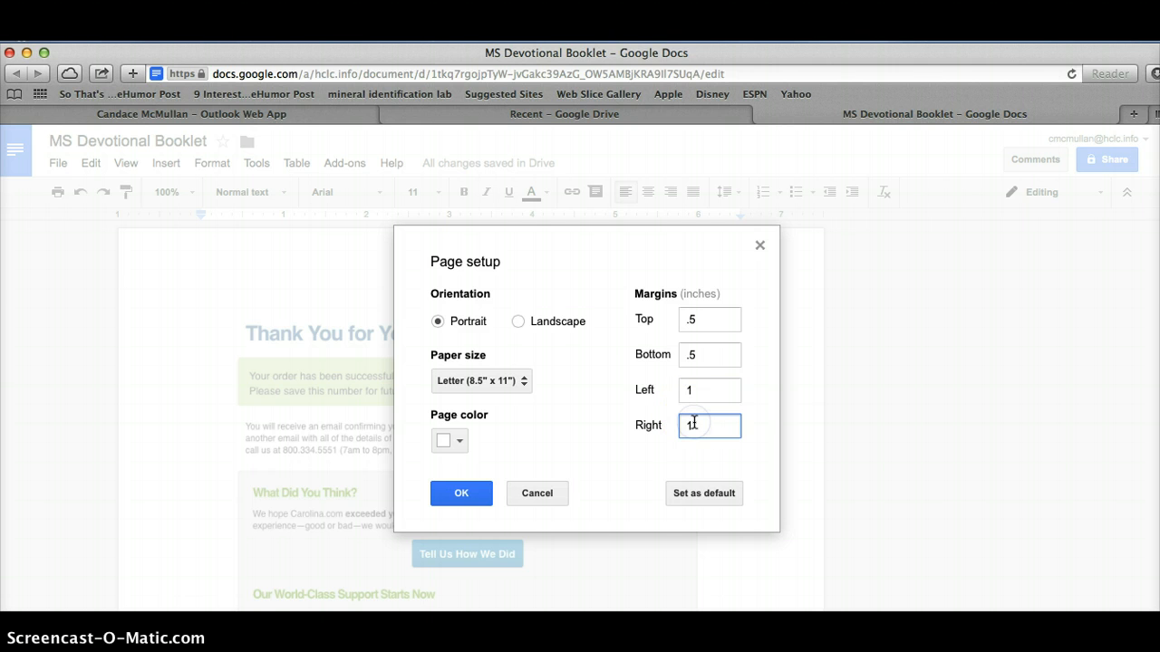
key("BackSpace")
type(".5")
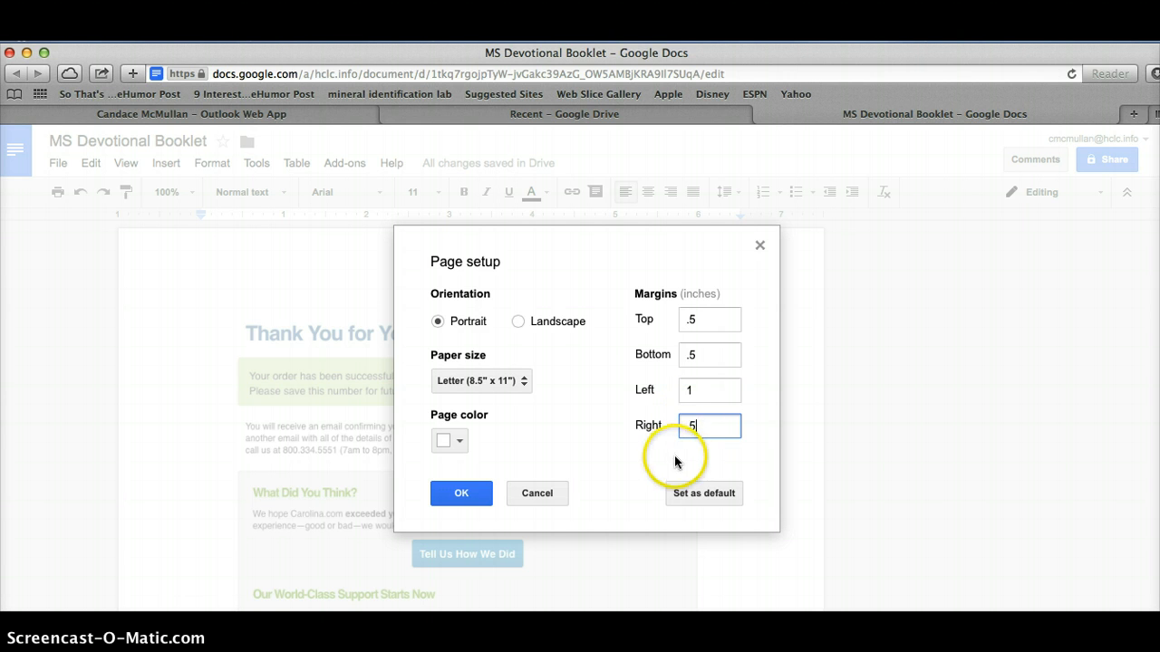
left_click(460, 497)
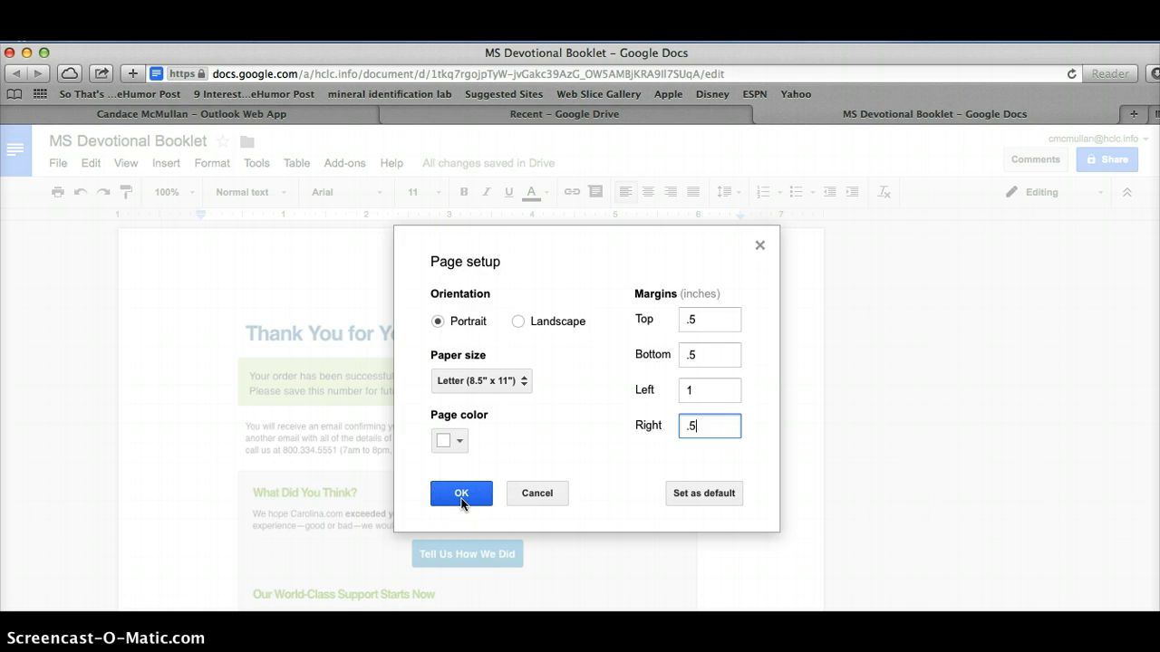
left_click(461, 498)
- Start cropping the inserted screenshot, trimming about 0.4 inch of blank space off its left edge
left_click(294, 344)
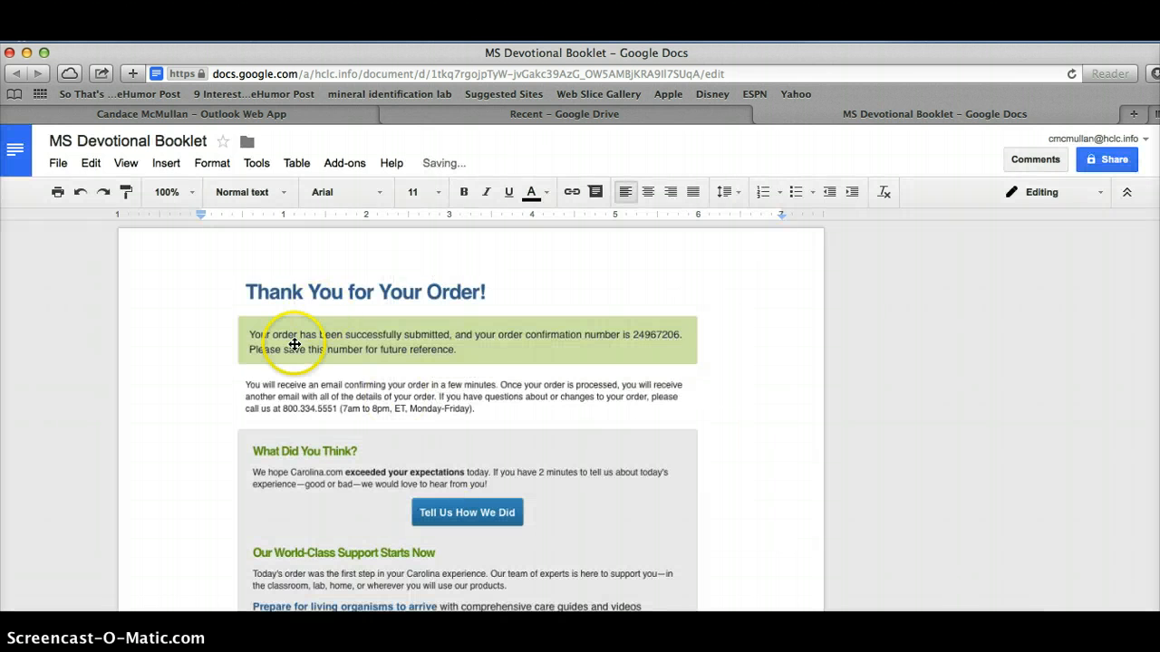
scroll(369, 428, "down", 4)
scroll(369, 429, "up", 4)
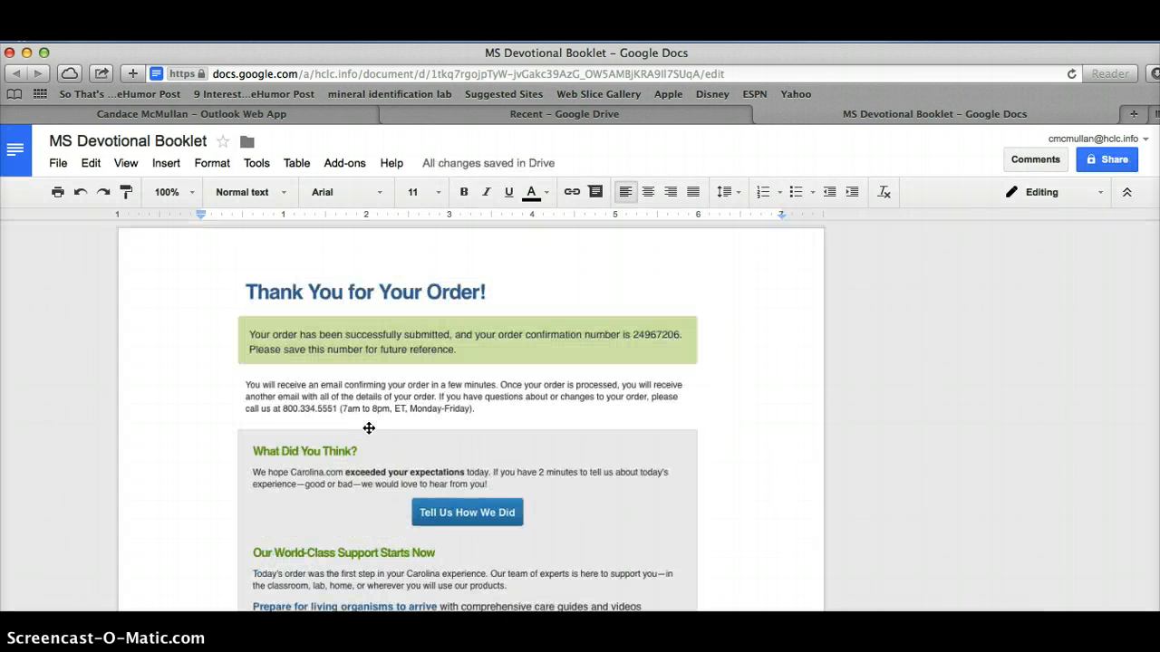
scroll(369, 428, "down", 3)
scroll(369, 429, "up", 2)
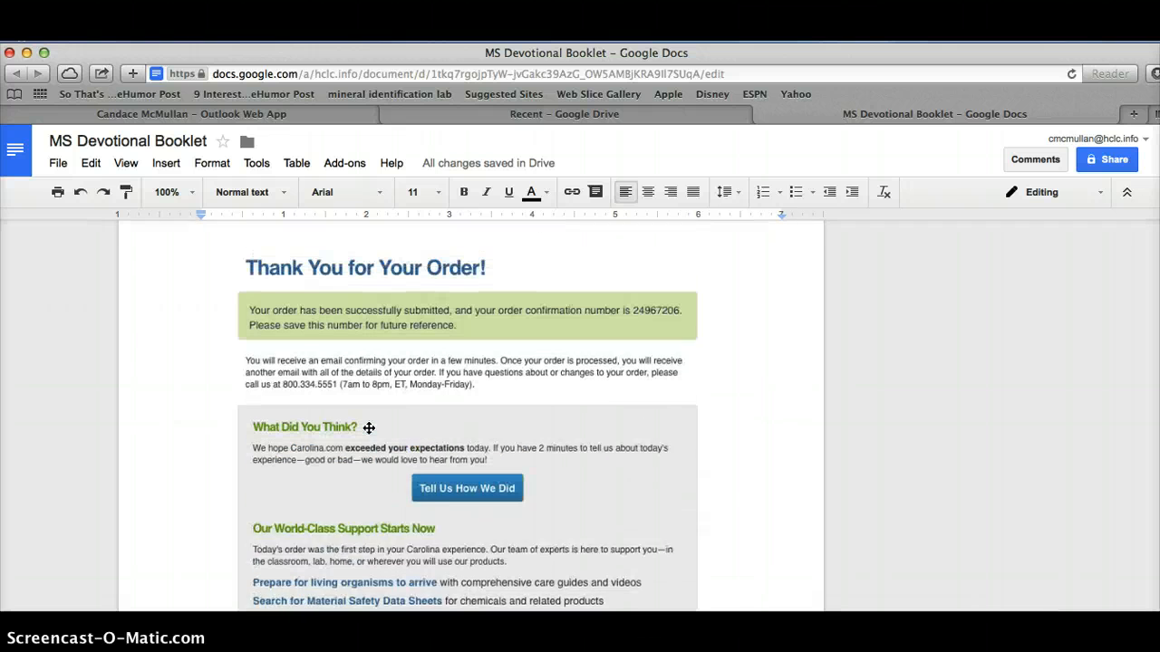
scroll(369, 429, "up", 1)
left_click(371, 429)
left_click(567, 397)
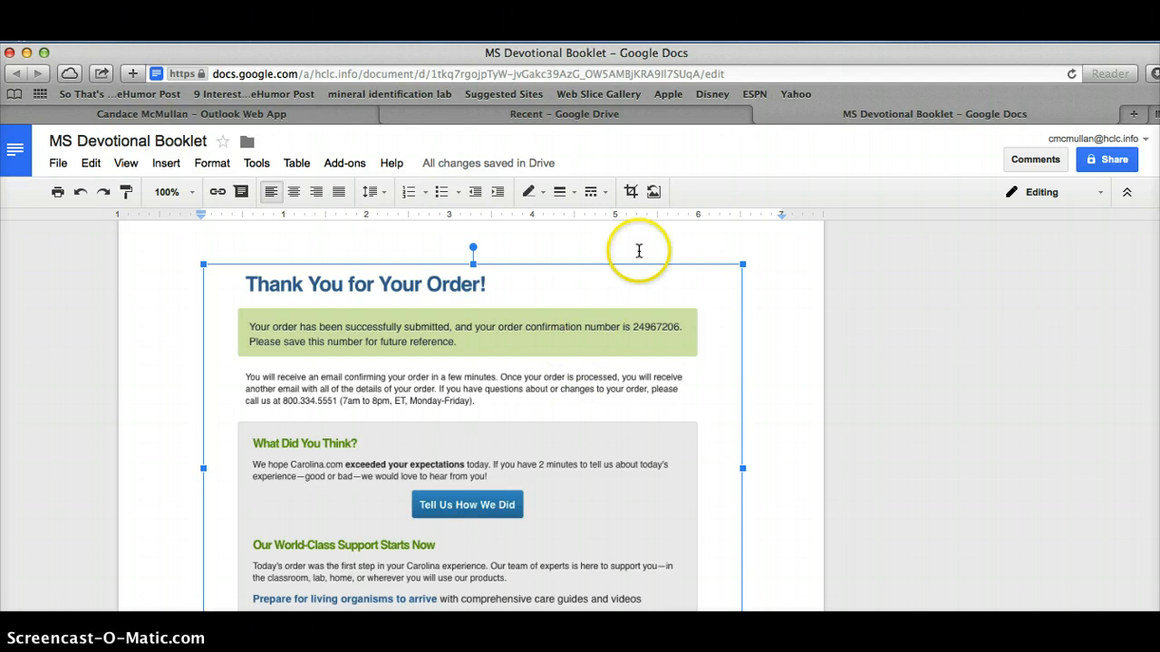
left_click(631, 192)
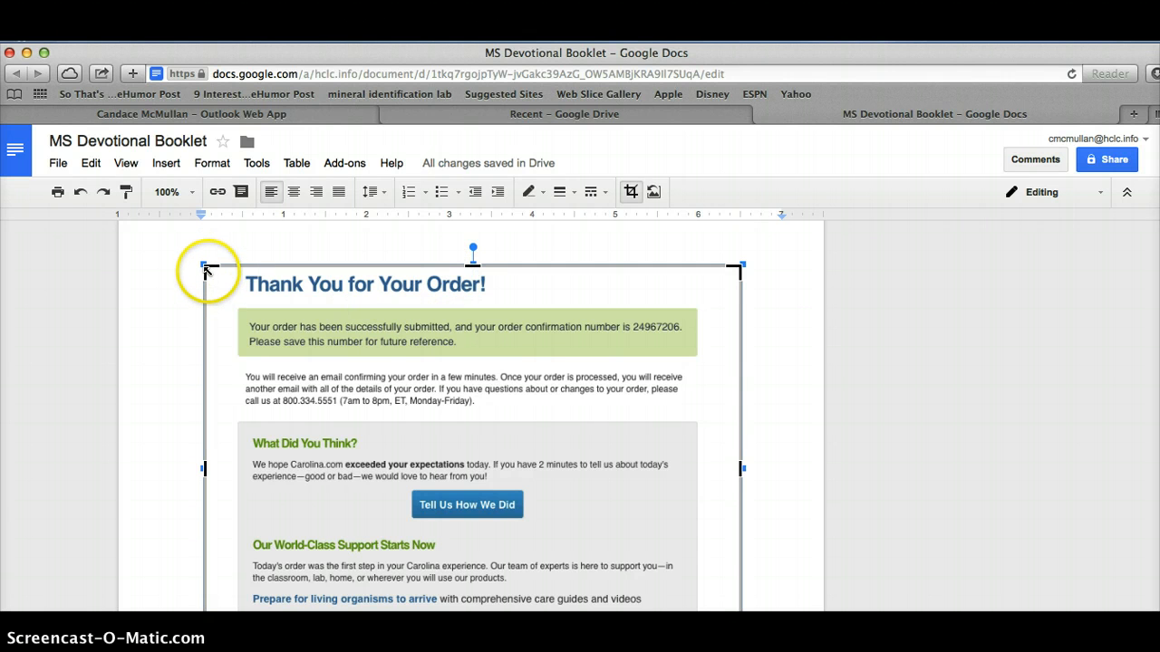
left_click_drag(208, 271, 243, 267)
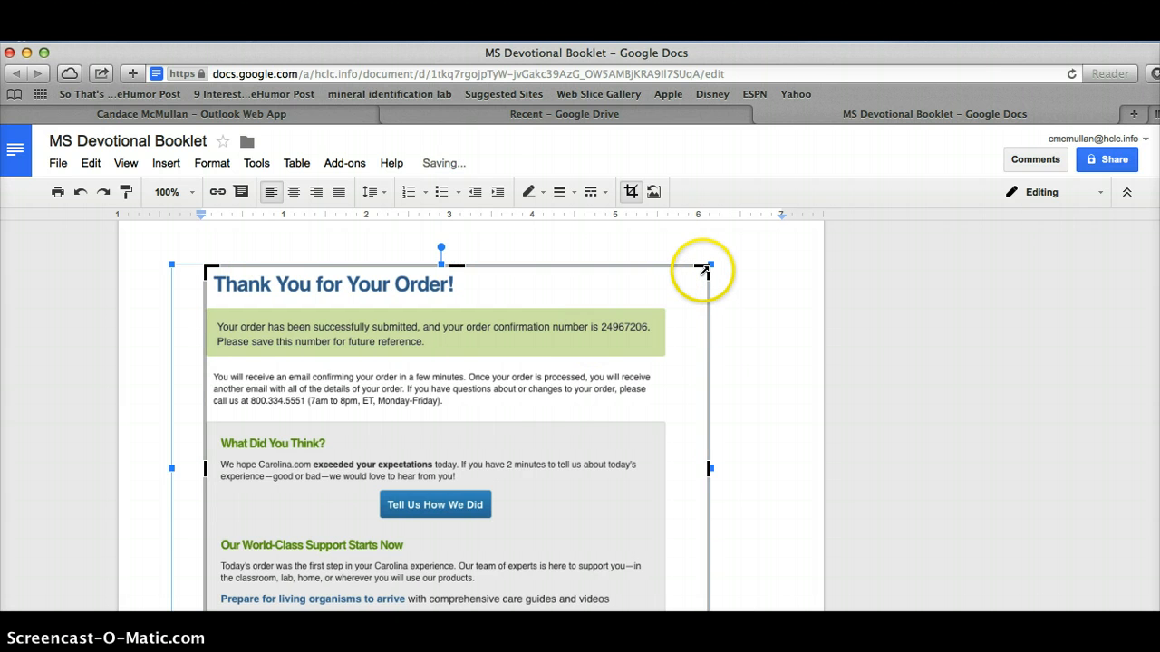
- Crop about 0.5 inch of blank space off the screenshot's right edge and finish cropping
left_click_drag(705, 268, 658, 268)
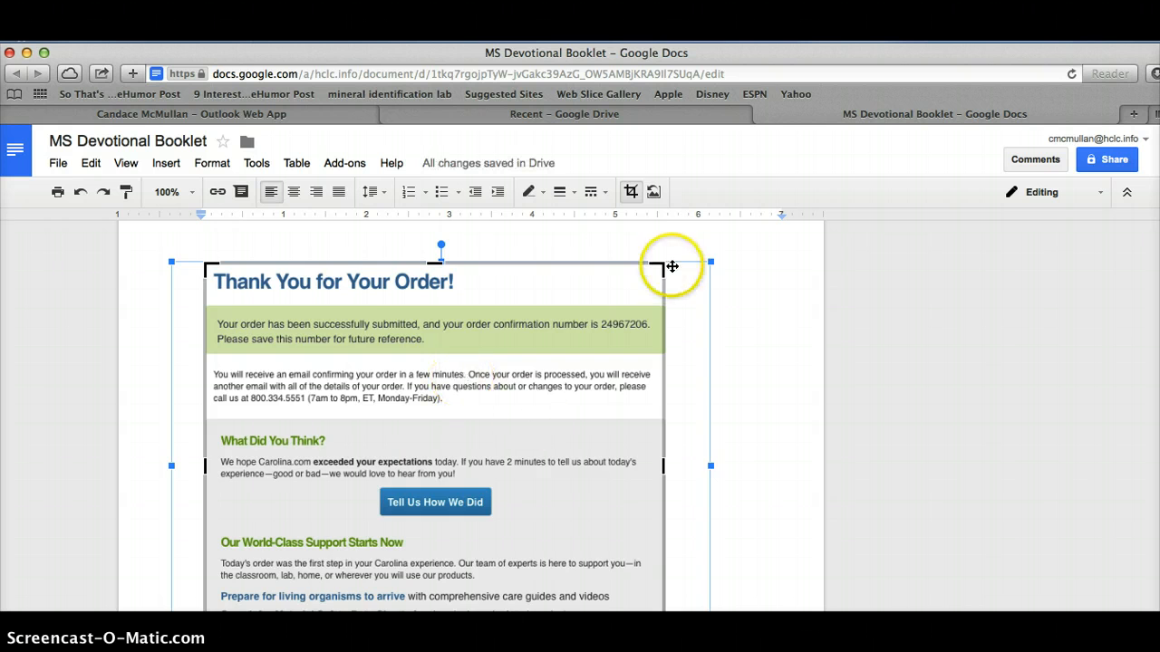
scroll(672, 265, "down", 5)
scroll(671, 267, "up", 5)
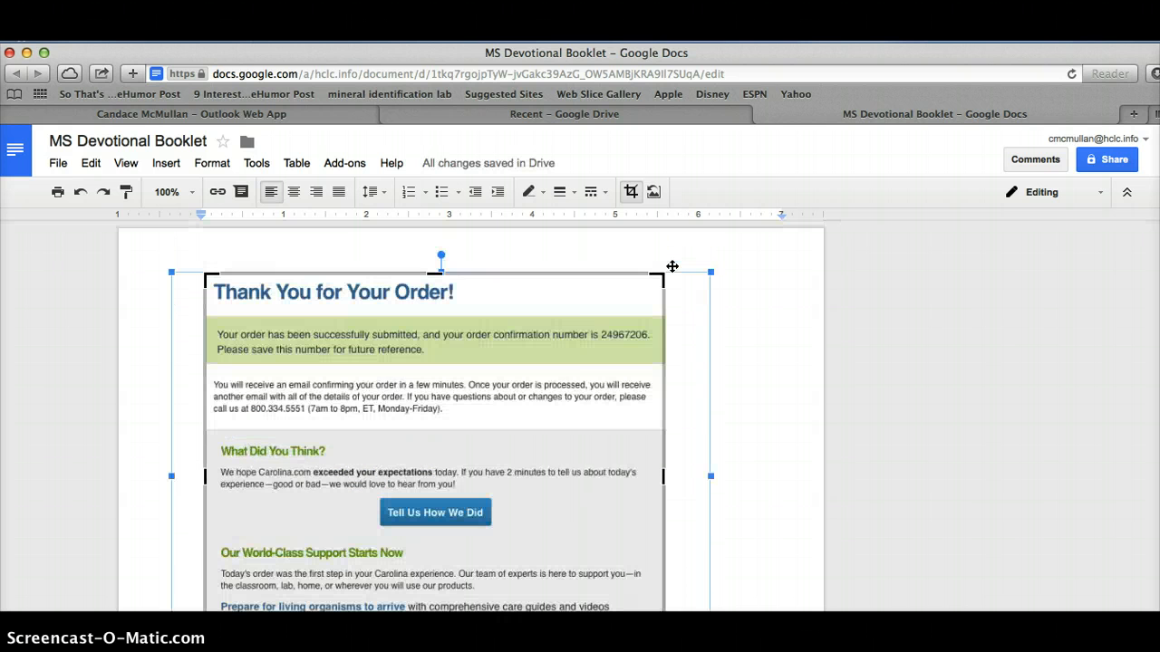
left_click(631, 191)
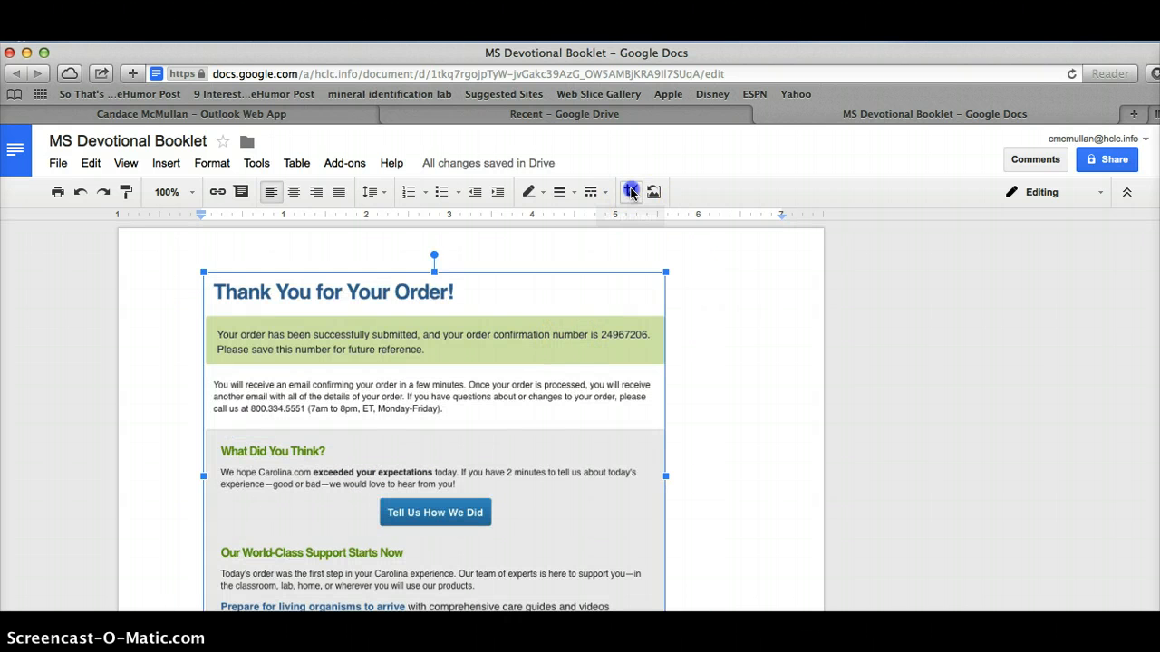
- Compare centered and justified alignment for the cropped screenshot, and leave it center-aligned
left_click(372, 363)
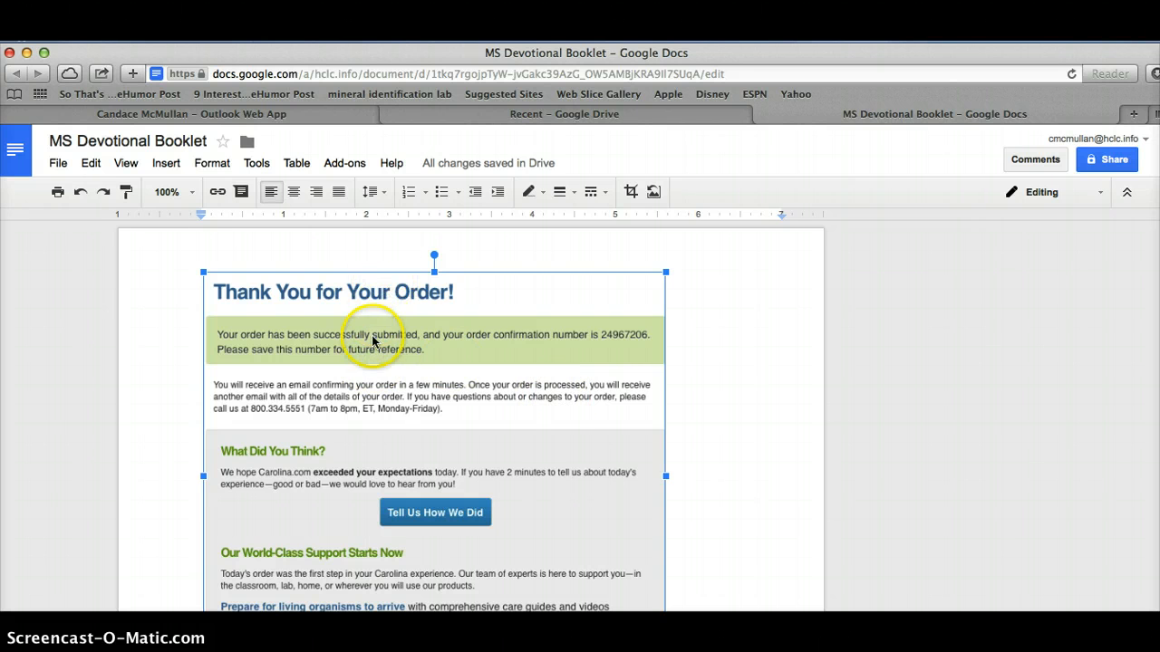
left_click(293, 194)
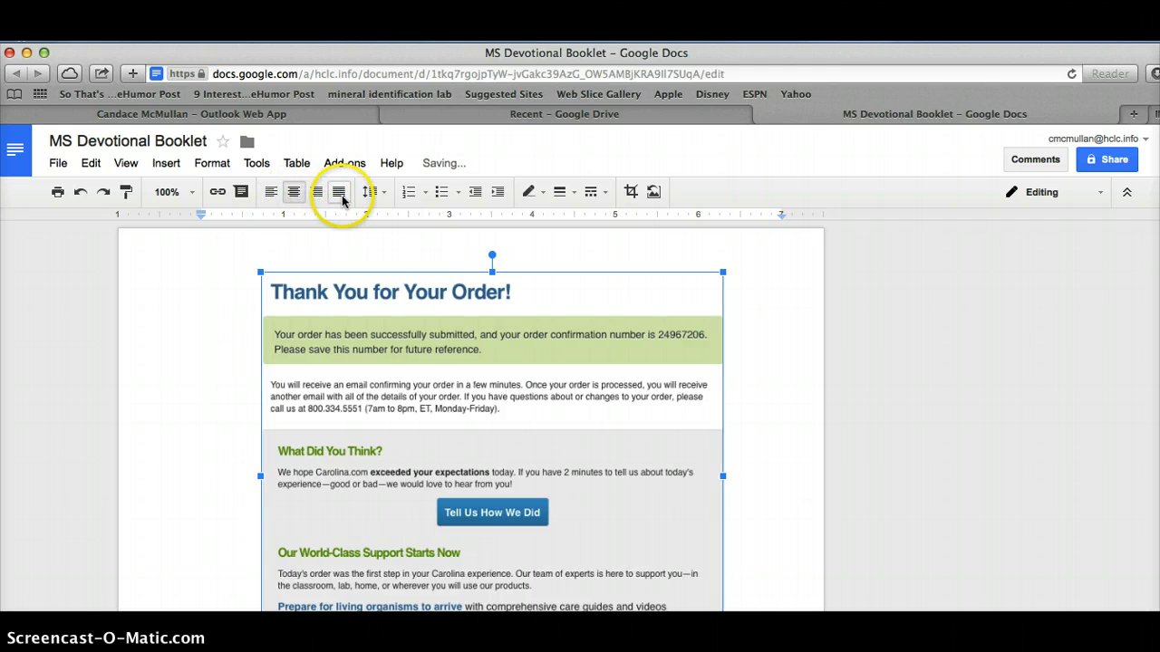
left_click(339, 194)
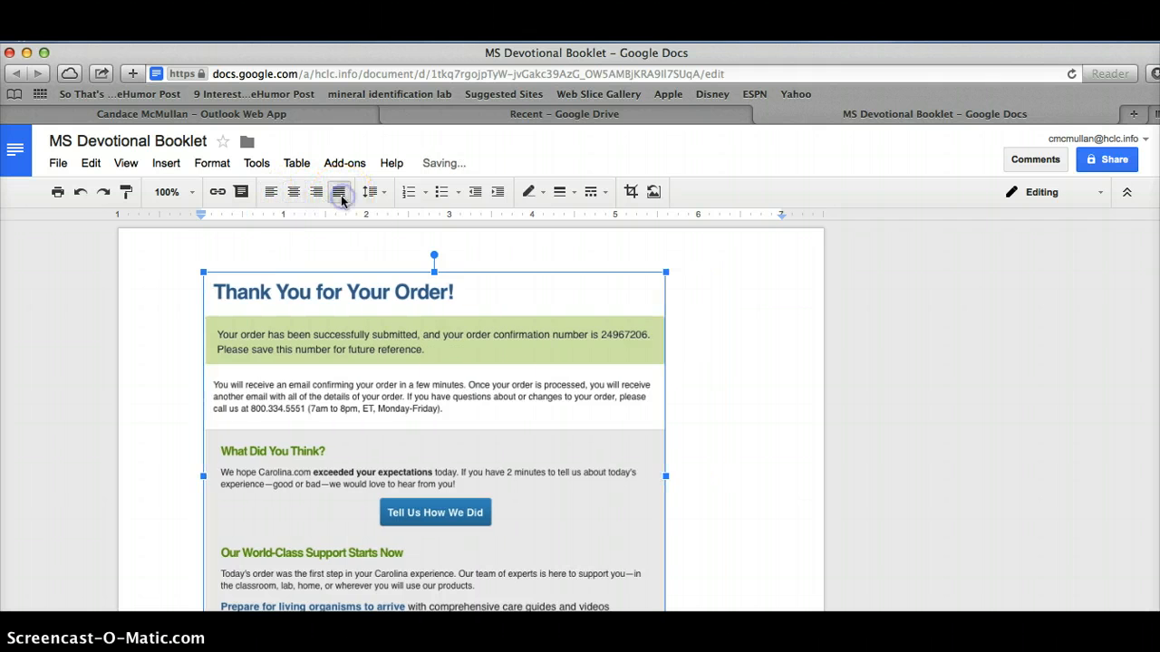
left_click(292, 195)
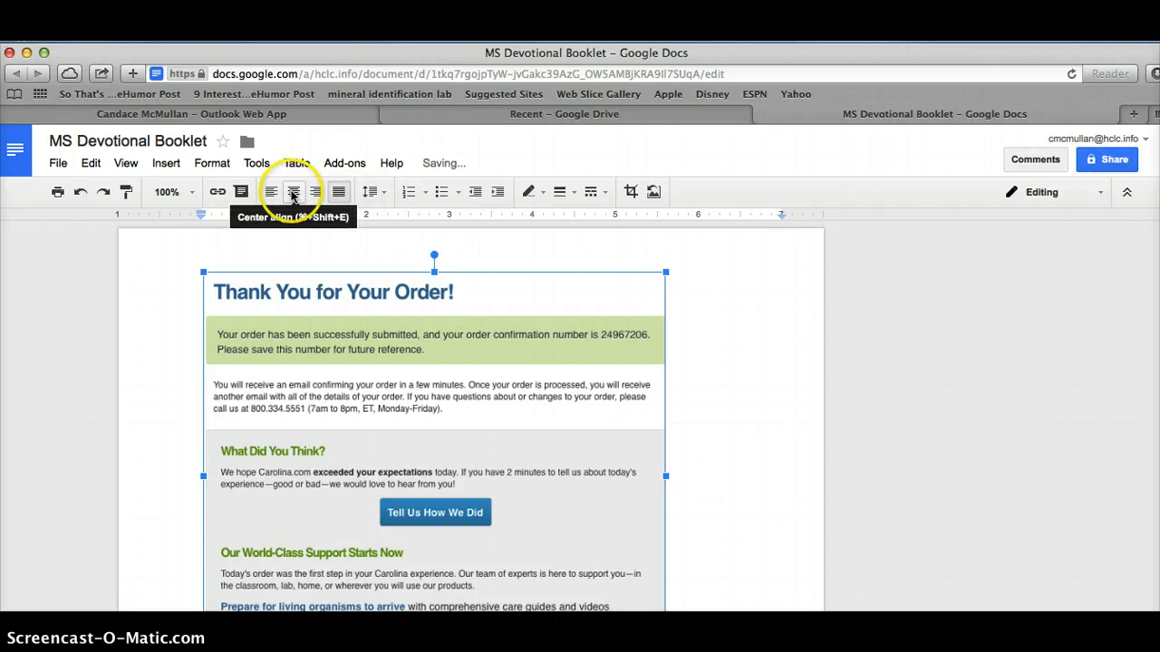
left_click(292, 193)
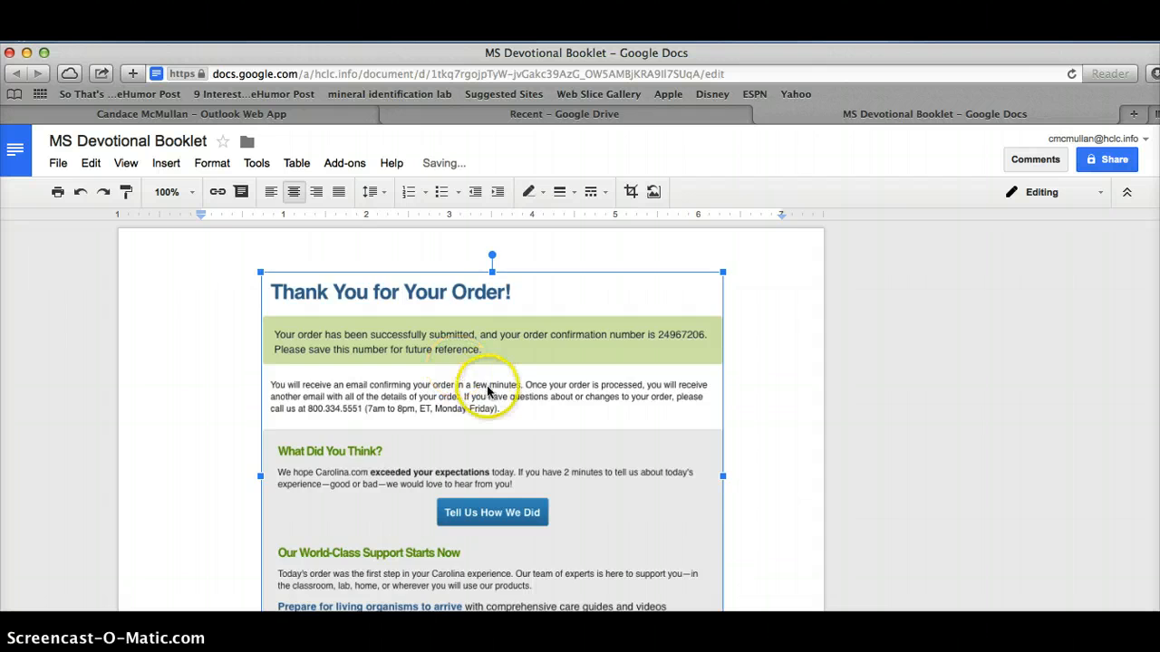
- Enlarge the screenshot proportionally from its lower-left corner to about 6.3 inches wide
scroll(490, 390, "down", 10)
scroll(487, 391, "up", 5)
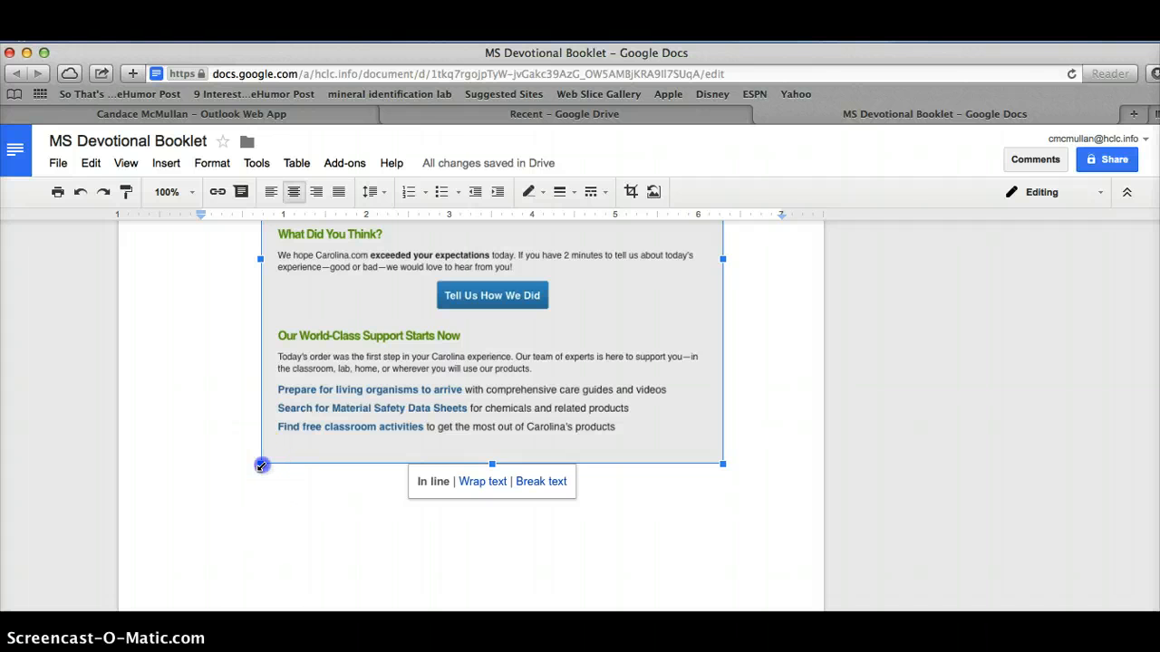
left_click_drag(261, 466, 212, 516)
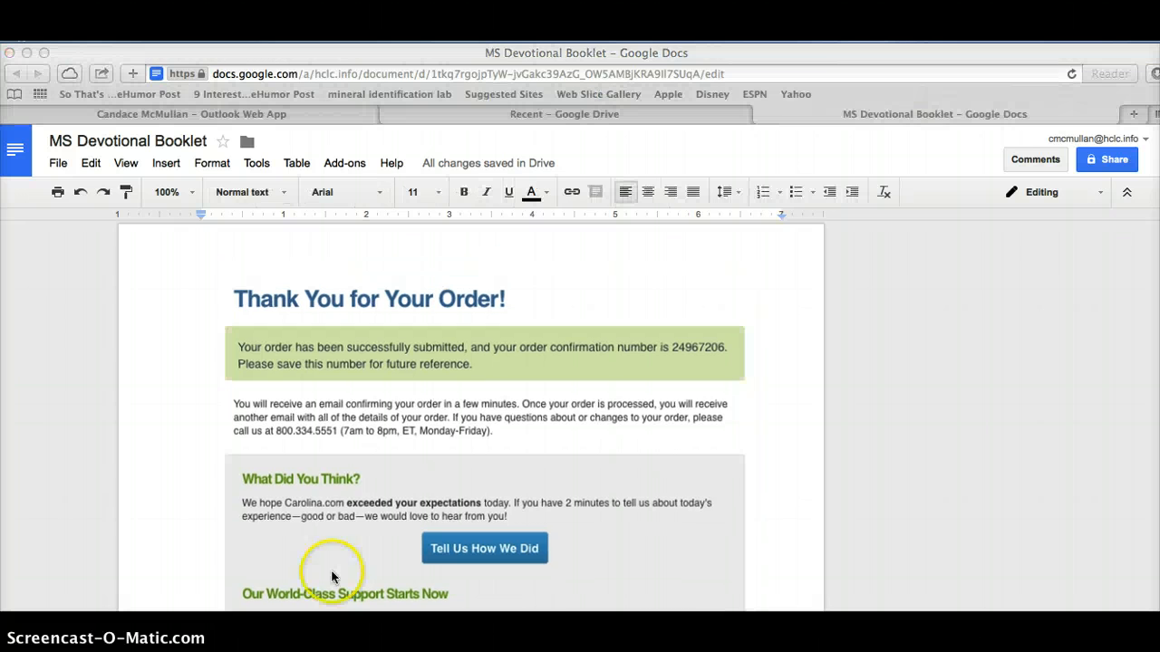
- Select the screenshot, set it to Wrap text, and view its wrap margin choices
left_click(330, 575)
left_click(324, 534)
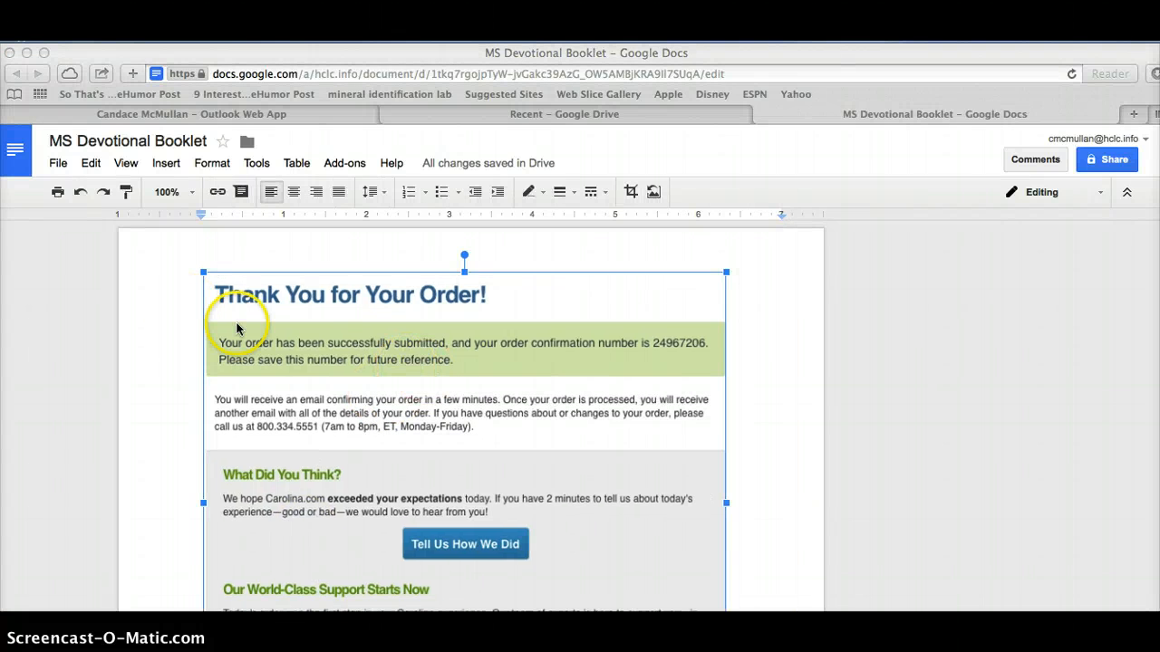
scroll(237, 329, "down", 3)
scroll(303, 353, "up", 2)
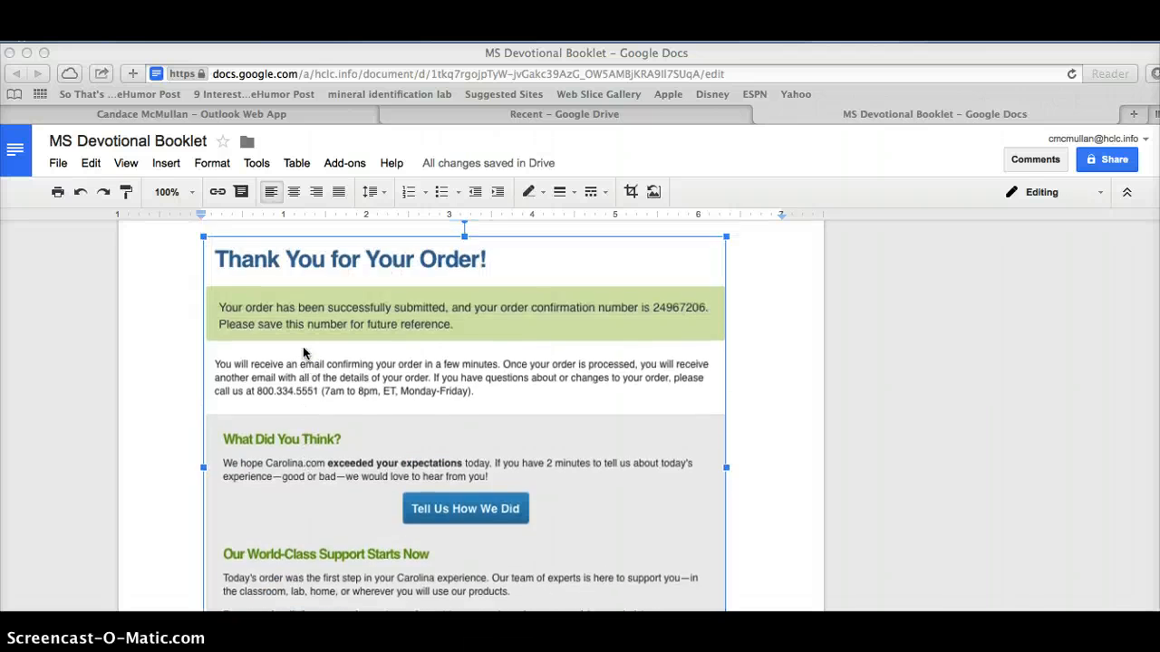
scroll(303, 353, "down", 5)
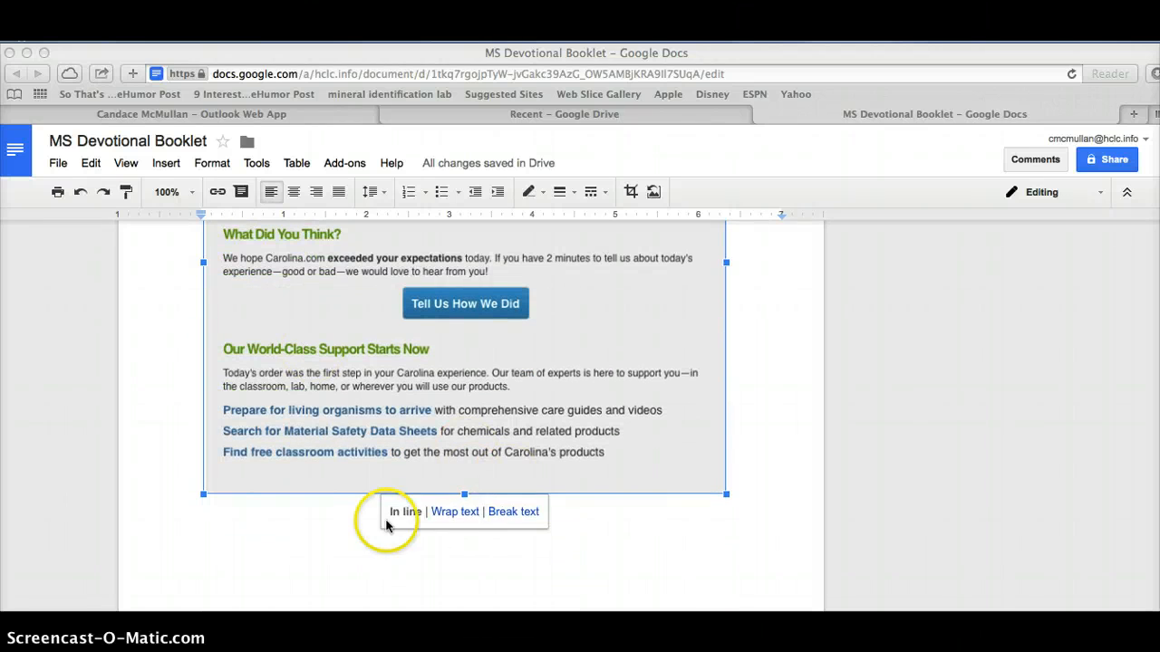
left_click(125, 192)
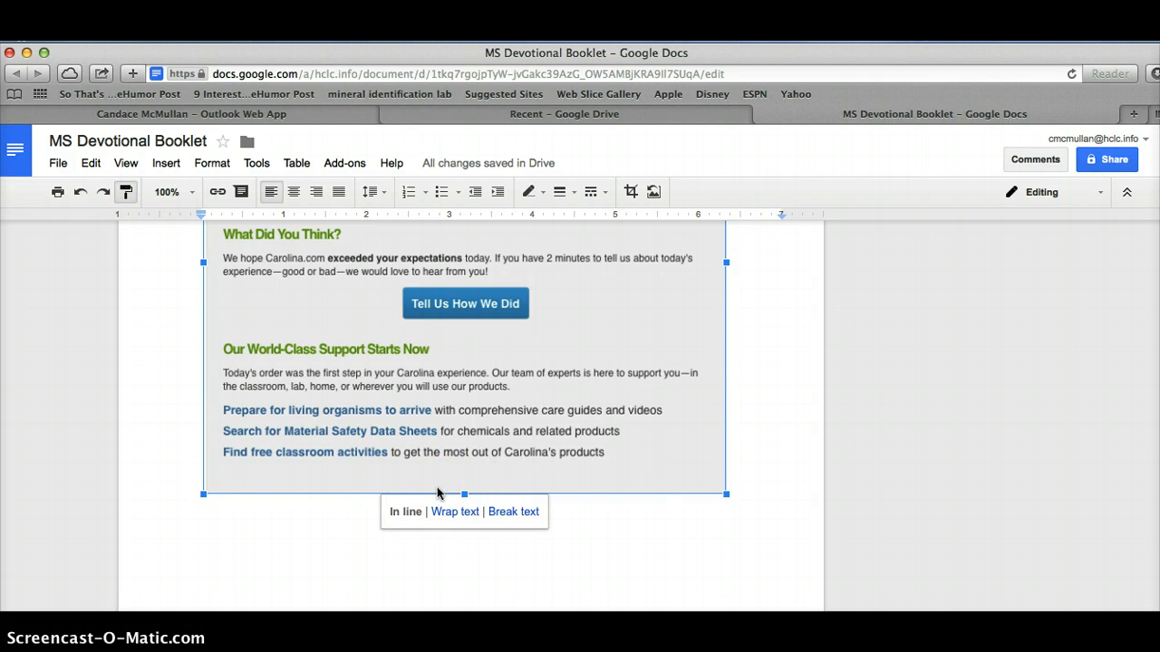
scroll(437, 487, "up", 3)
scroll(437, 487, "down", 2)
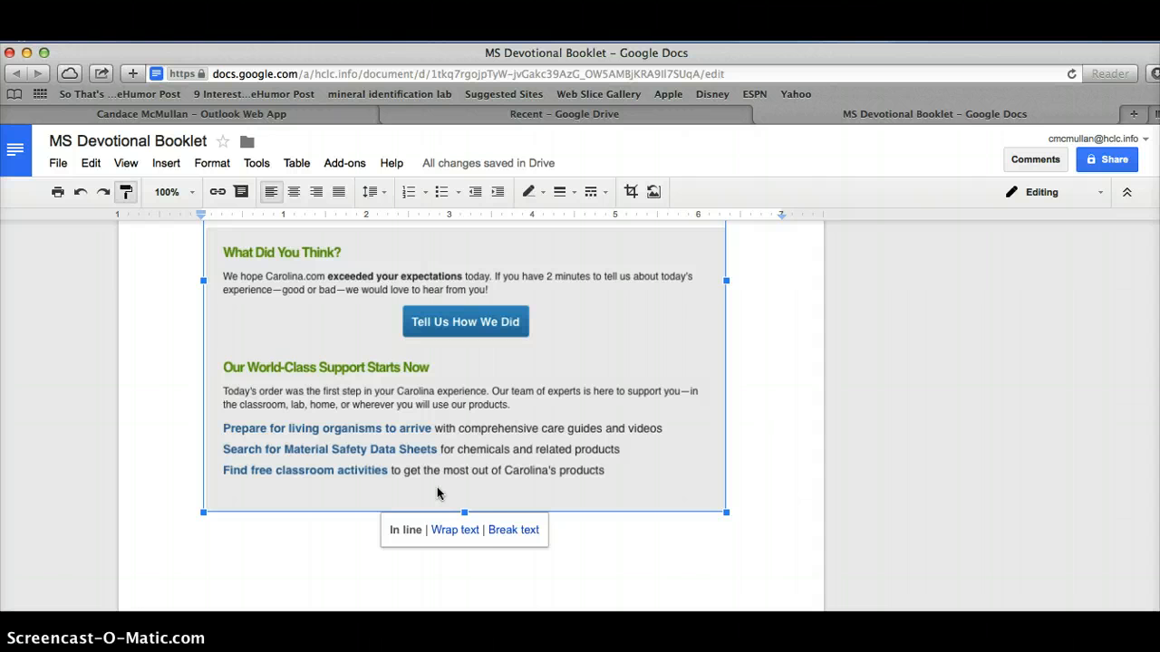
left_click(455, 532)
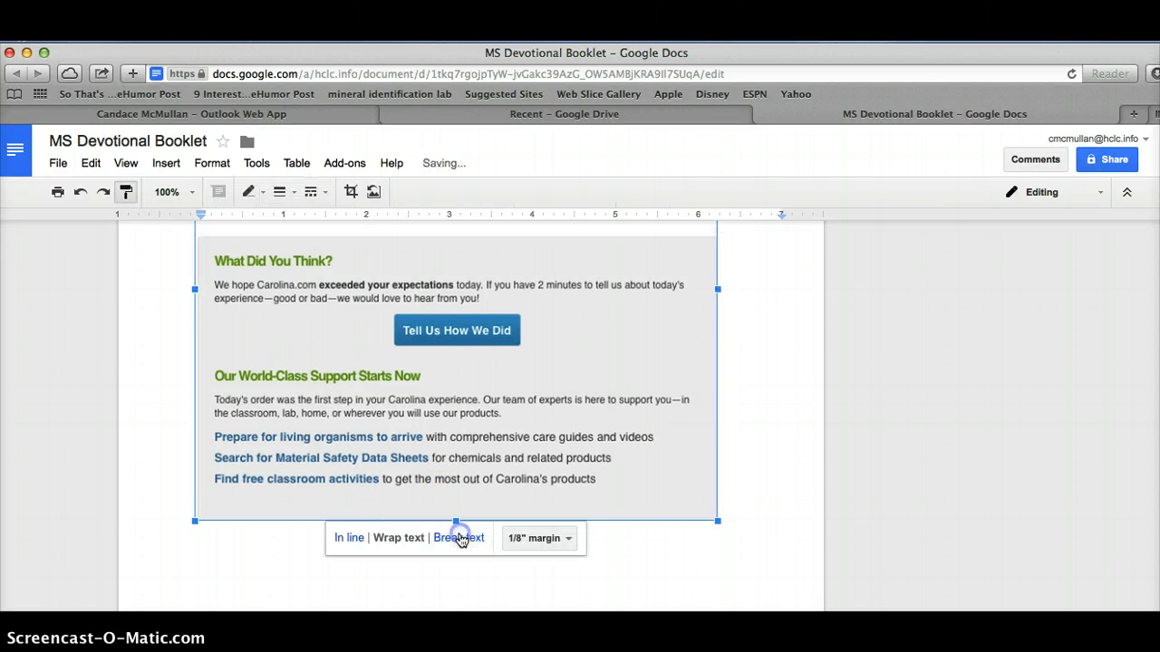
left_click(569, 540)
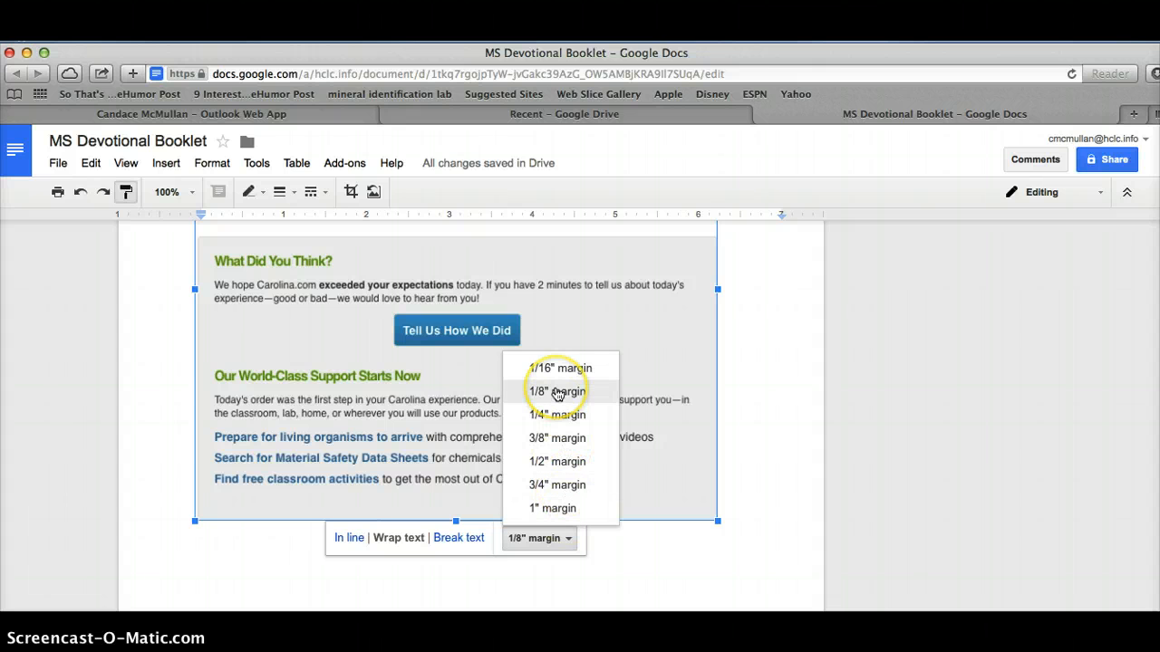
- Insert blank lines beside the wrapped screenshot until the text cursor sits on the line just below it
left_click(165, 400)
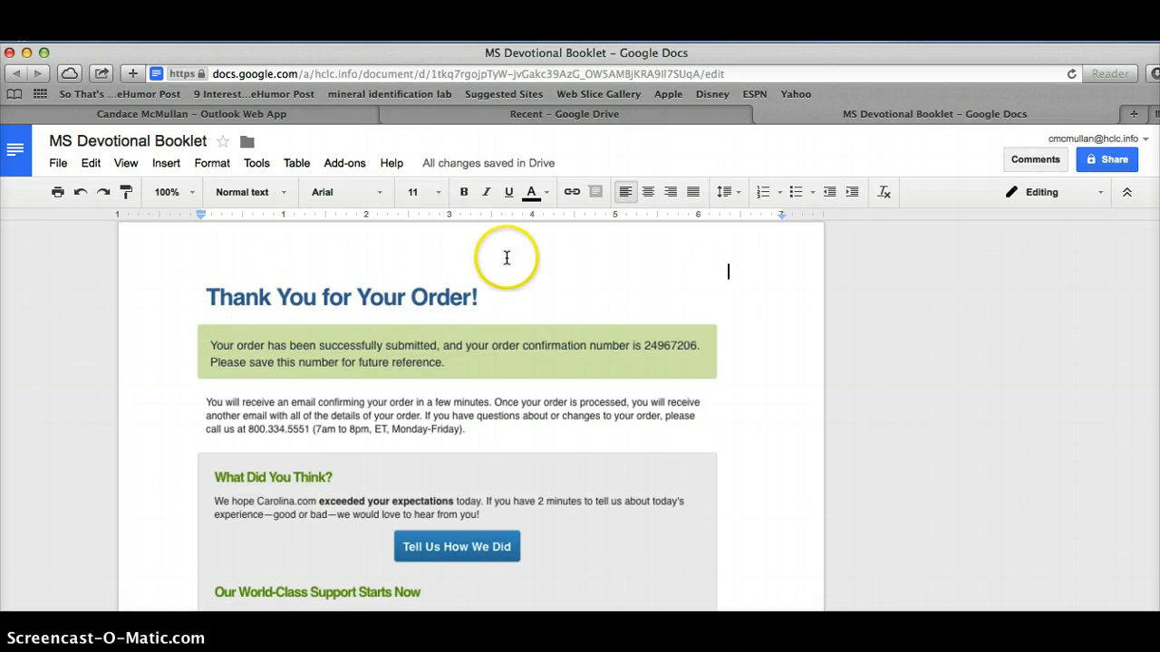
key("Return")
key("Return")
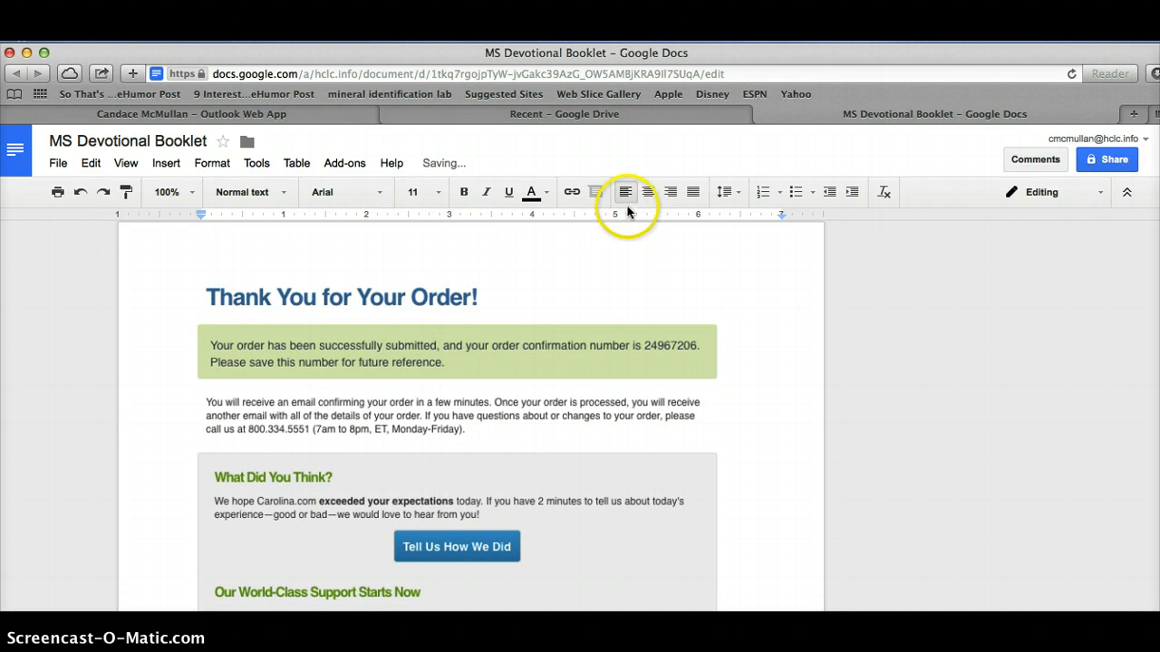
left_click(199, 288)
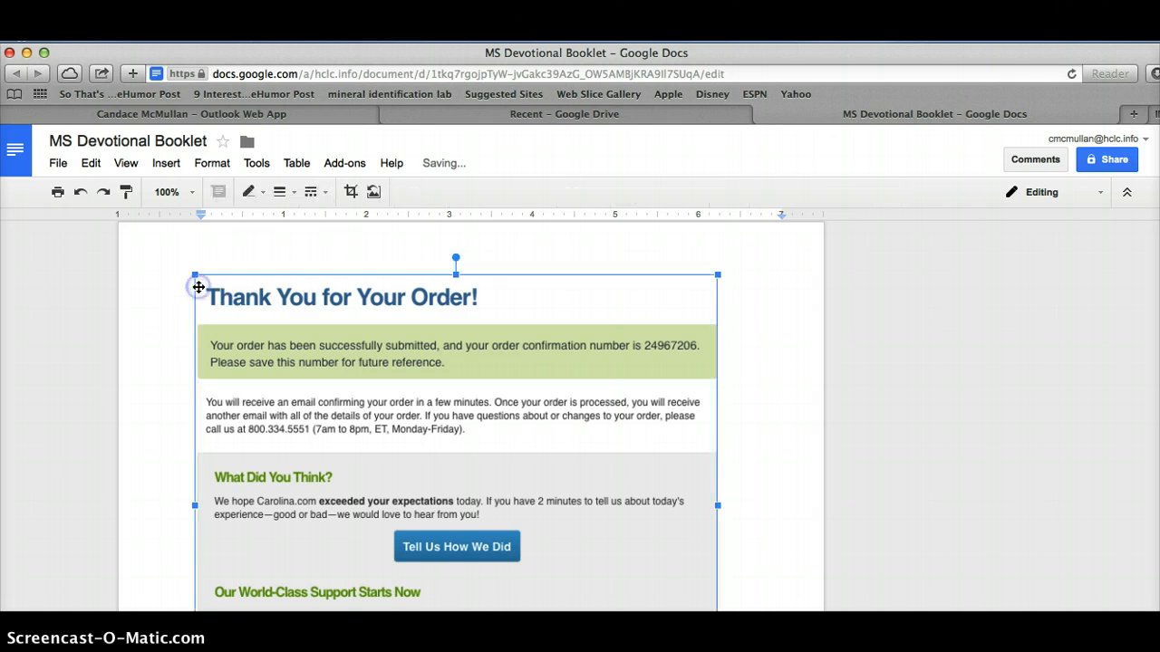
left_click(182, 293)
key("Return")
key("Return")
key("Return")
key("Return")
key("Return")
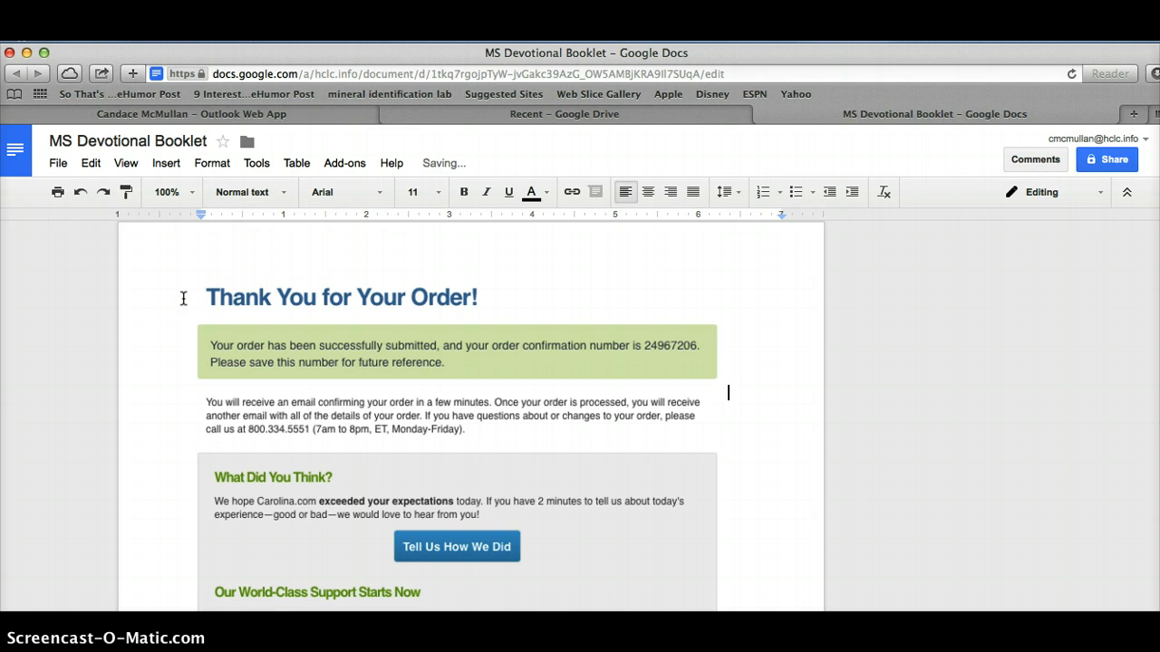
key("Return")
key("Return")
key("Return")
key("Return")
key("Return")
key("Return")
key("Return")
key("Return")
key("Return")
key("Return")
key("Return")
key("Return")
key("Return")
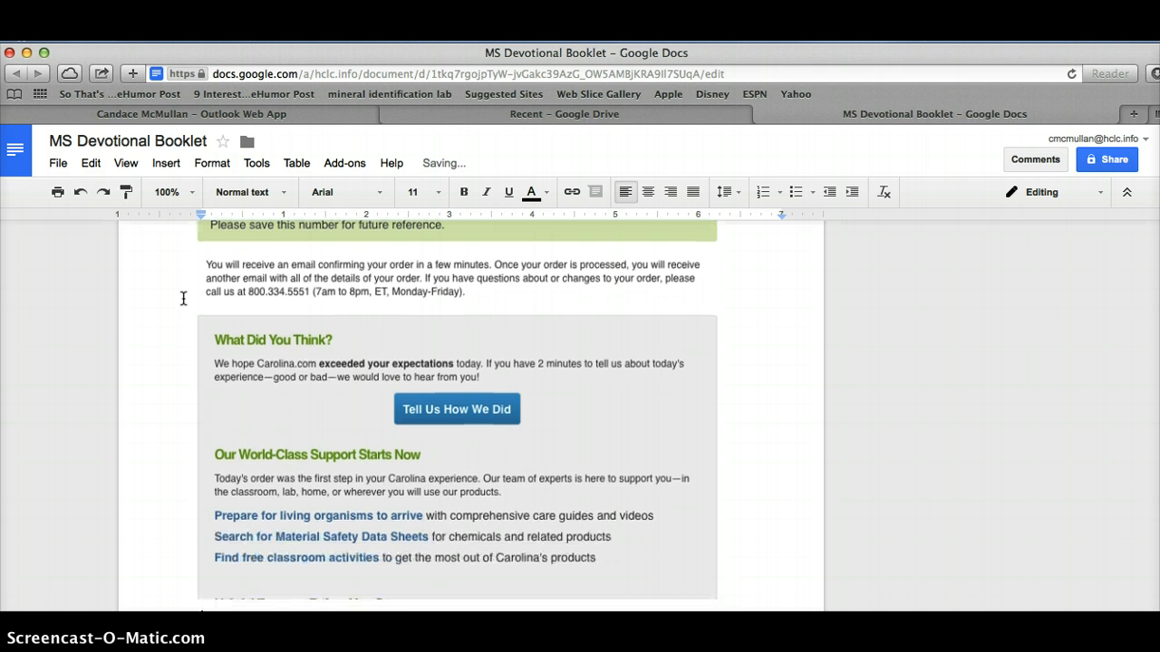
- Write a caption directly below the screenshot reading "Title - " followed by the author's name
scroll(132, 372, "down", 3)
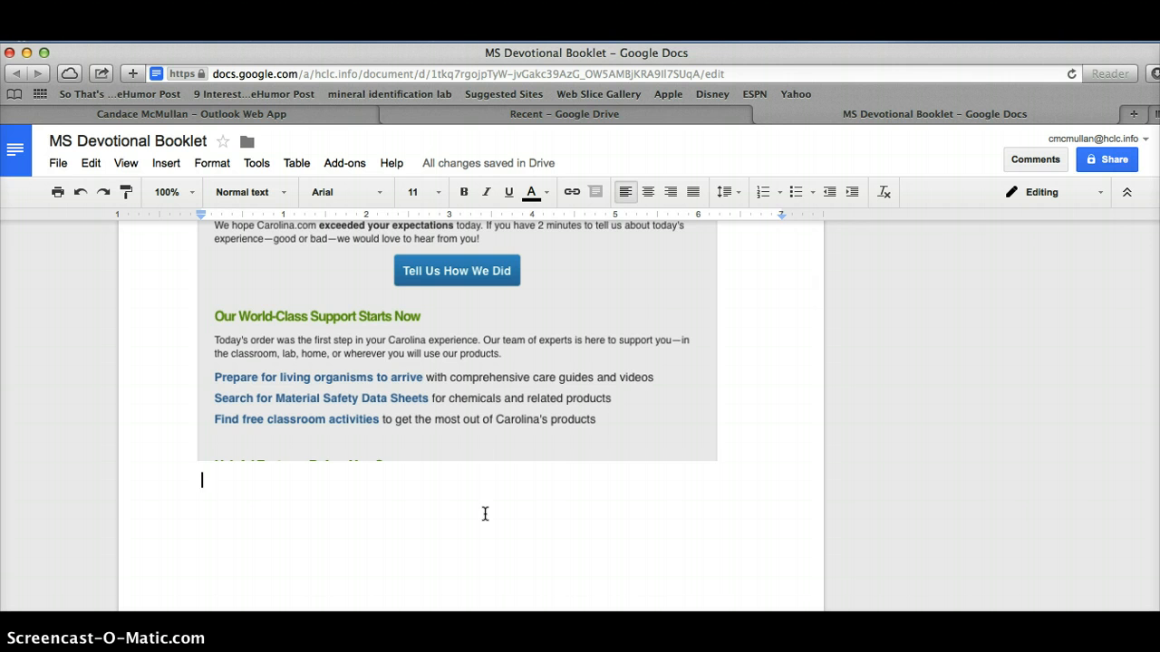
type("Title")
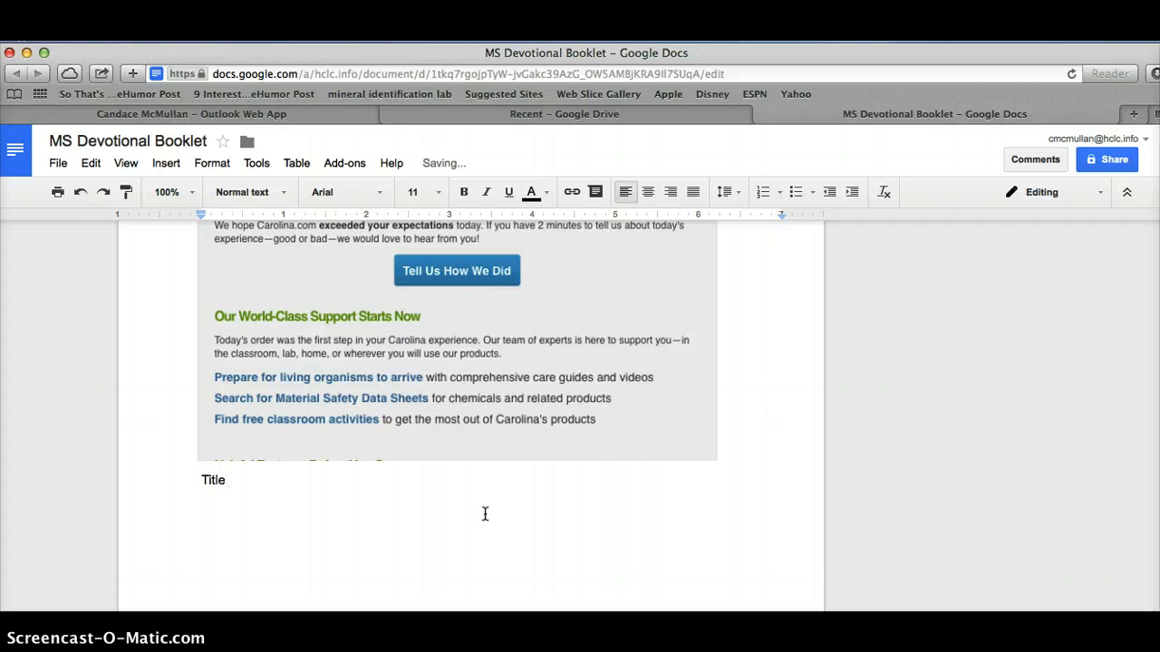
type(" - Mrs. McMullan")
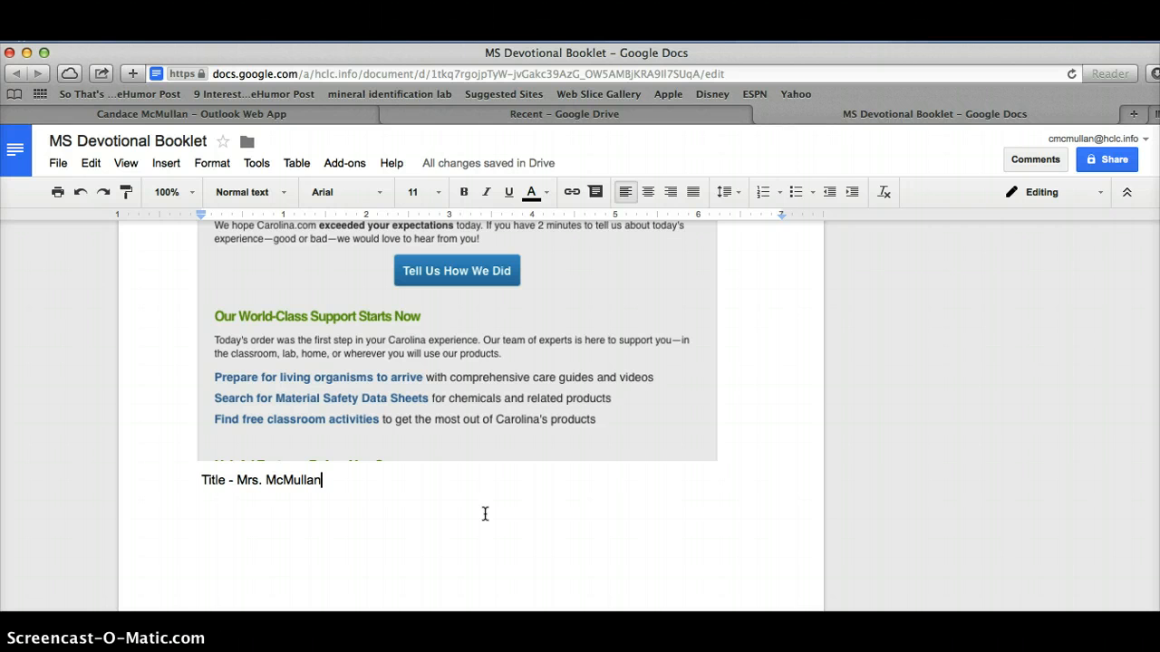
left_click(227, 484)
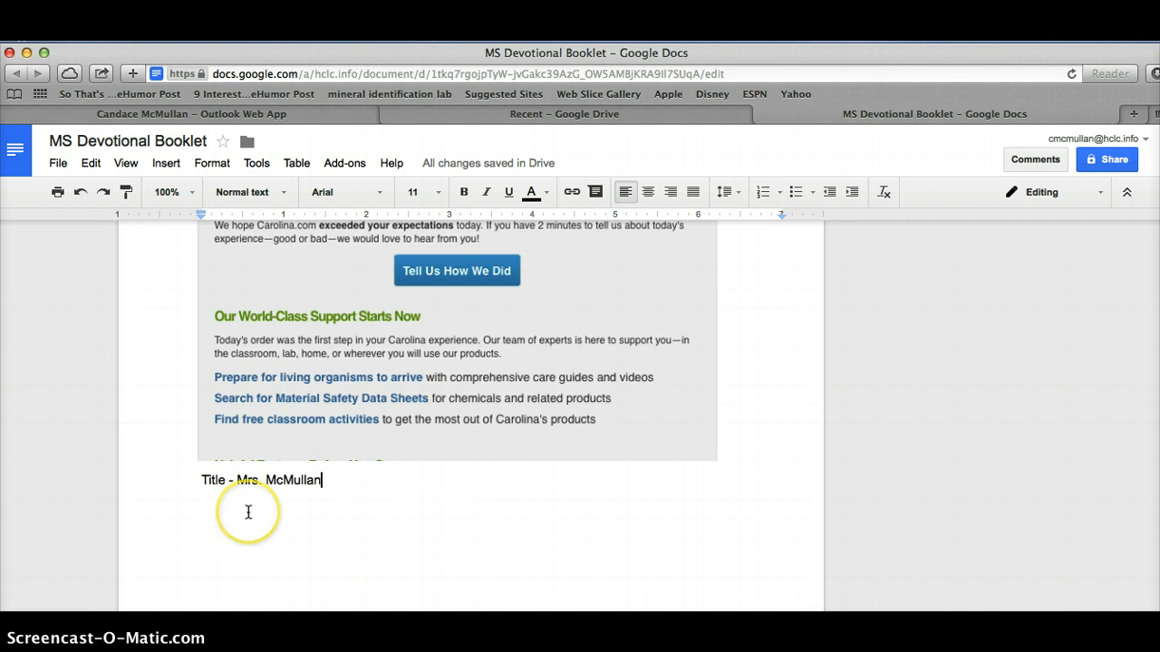
- Insert a page break after the caption to start a new page for the devotion
scroll(249, 510, "down", 3)
scroll(249, 512, "down", 2)
scroll(248, 513, "up", 10)
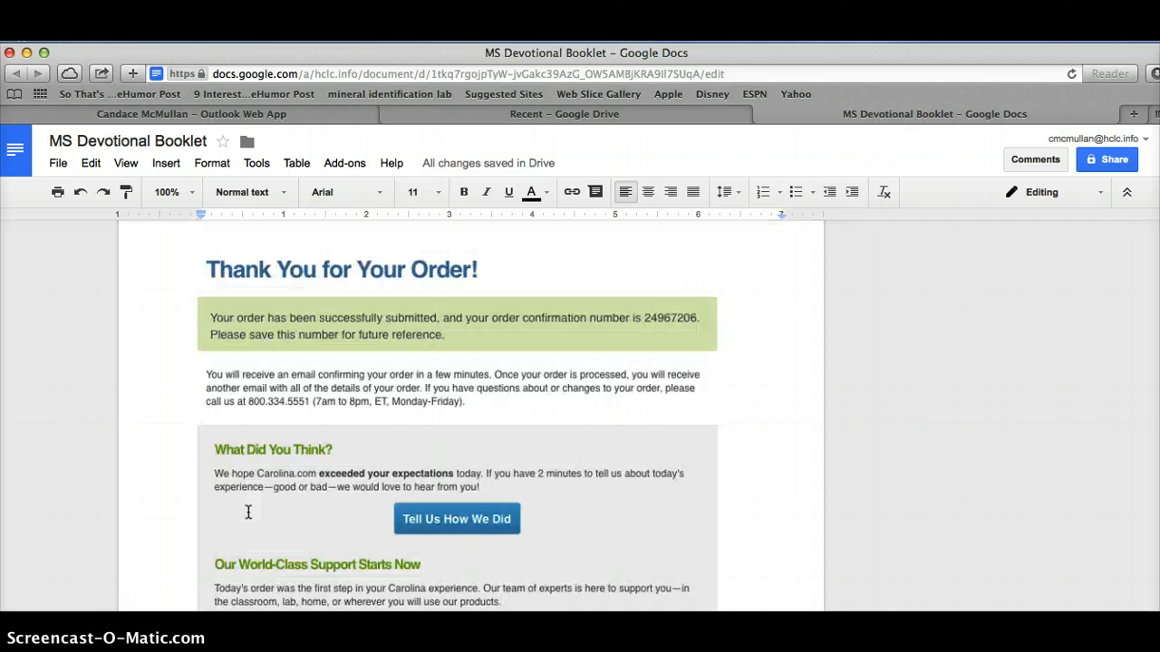
scroll(248, 513, "down", 9)
scroll(249, 513, "down", 2)
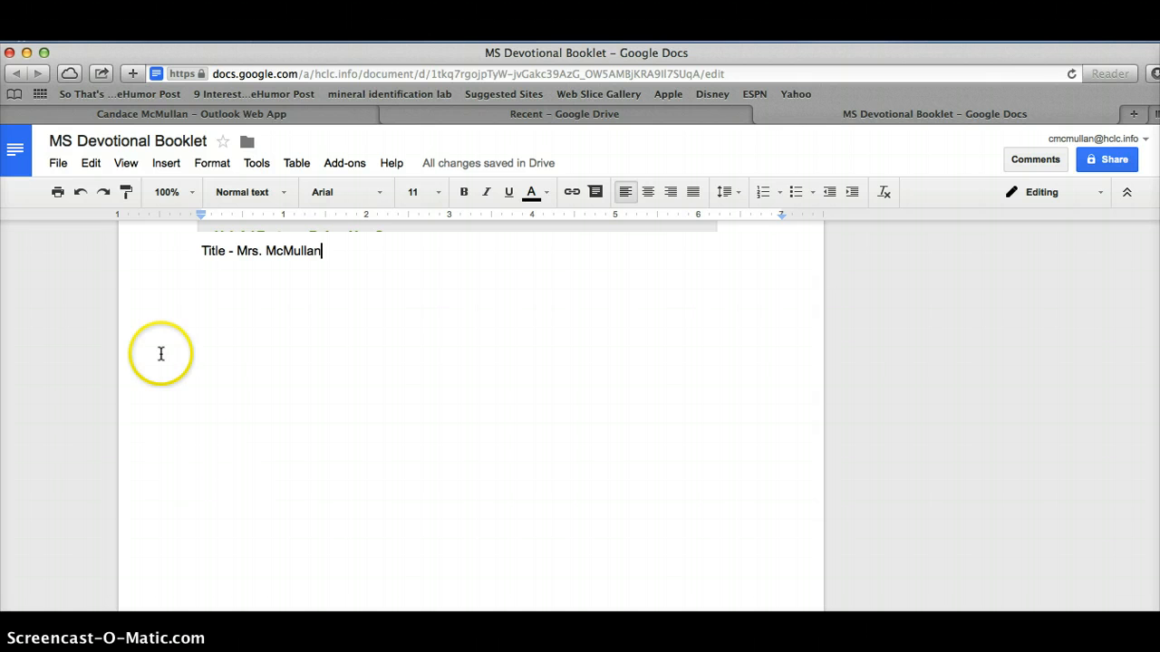
left_click(165, 163)
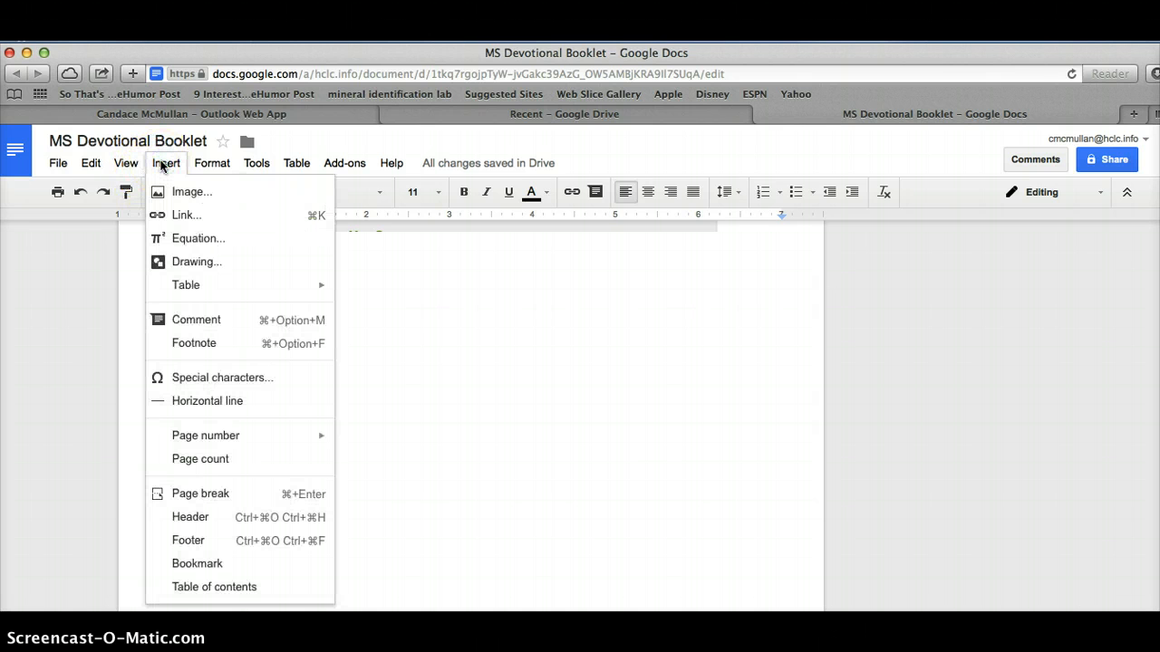
left_click(185, 493)
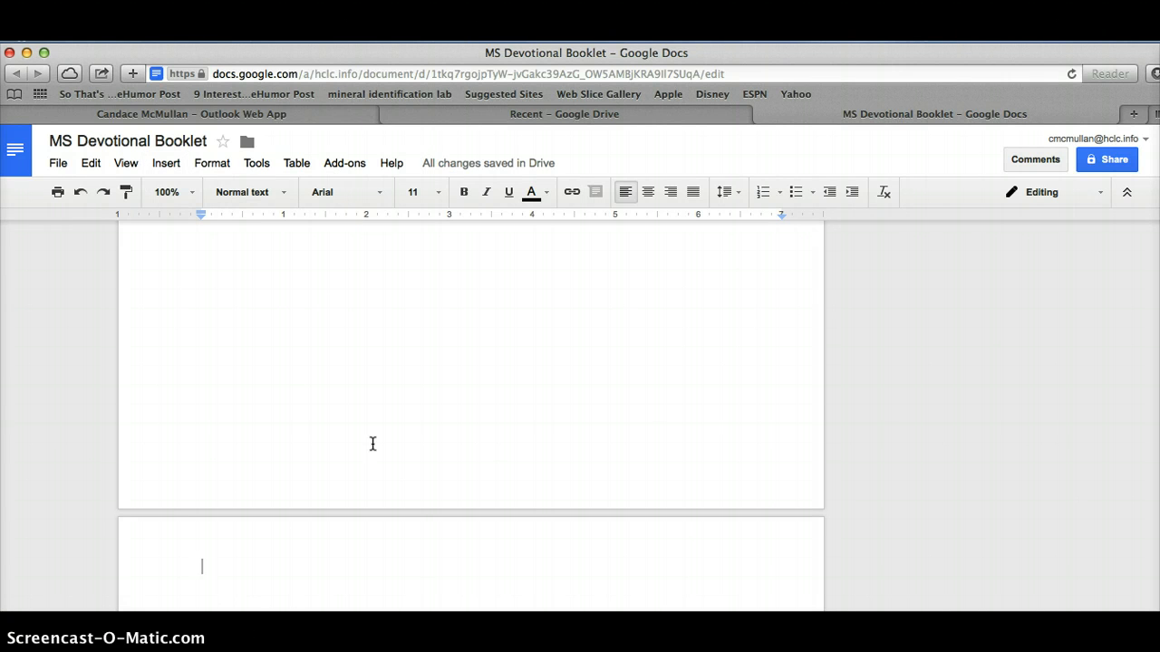
- Add the centered heading "Title of Devotion" on the new page in Title style with the Droid Sans font, and start a new line
left_click(649, 192)
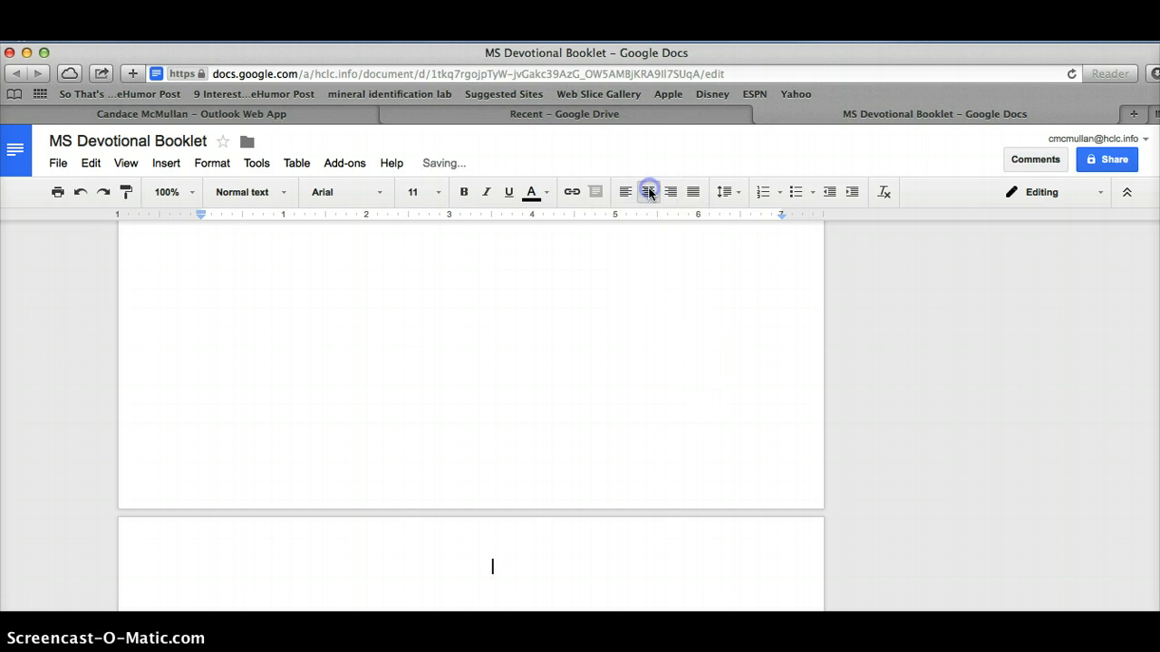
left_click(277, 192)
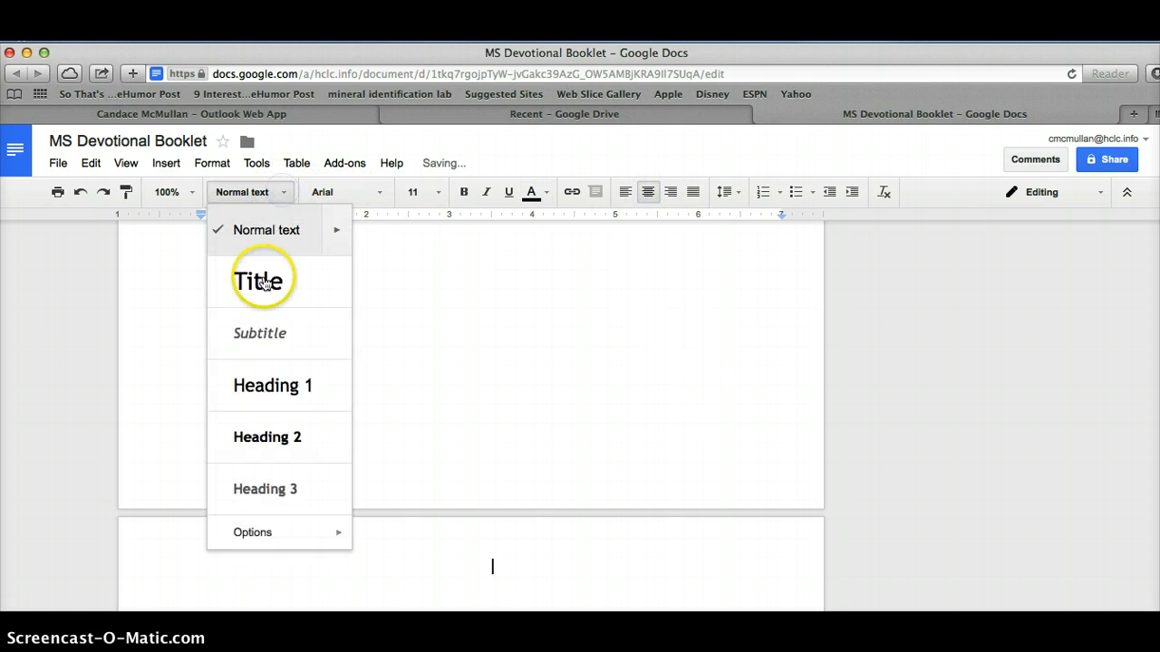
left_click(263, 289)
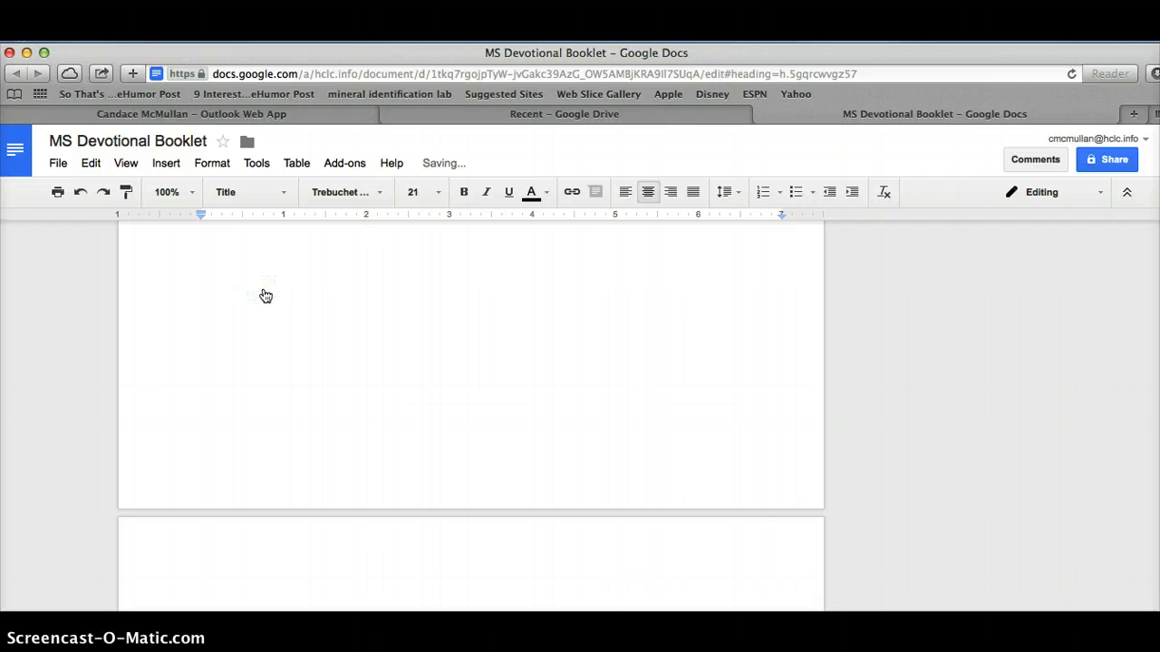
left_click(378, 195)
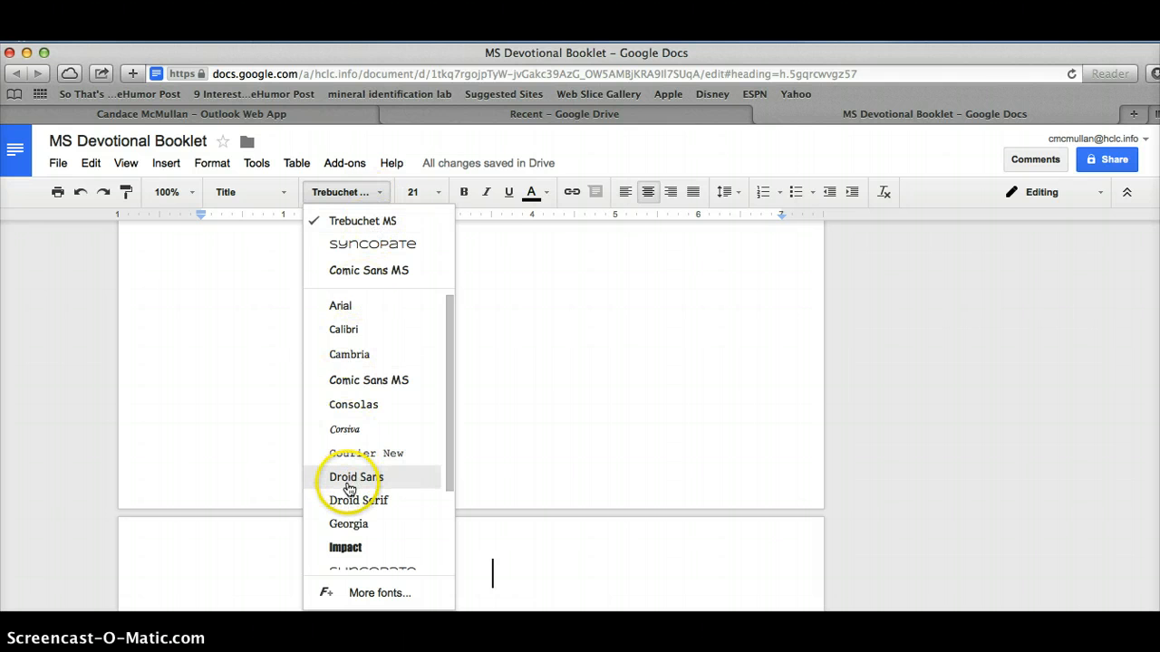
left_click(353, 481)
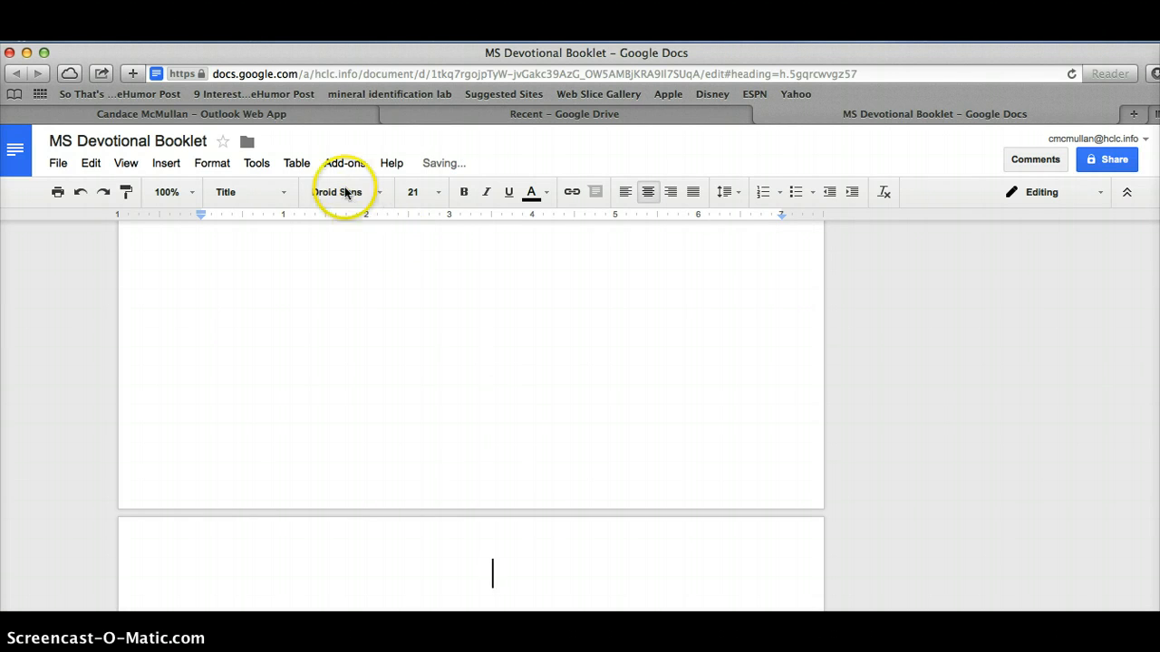
type("Tit")
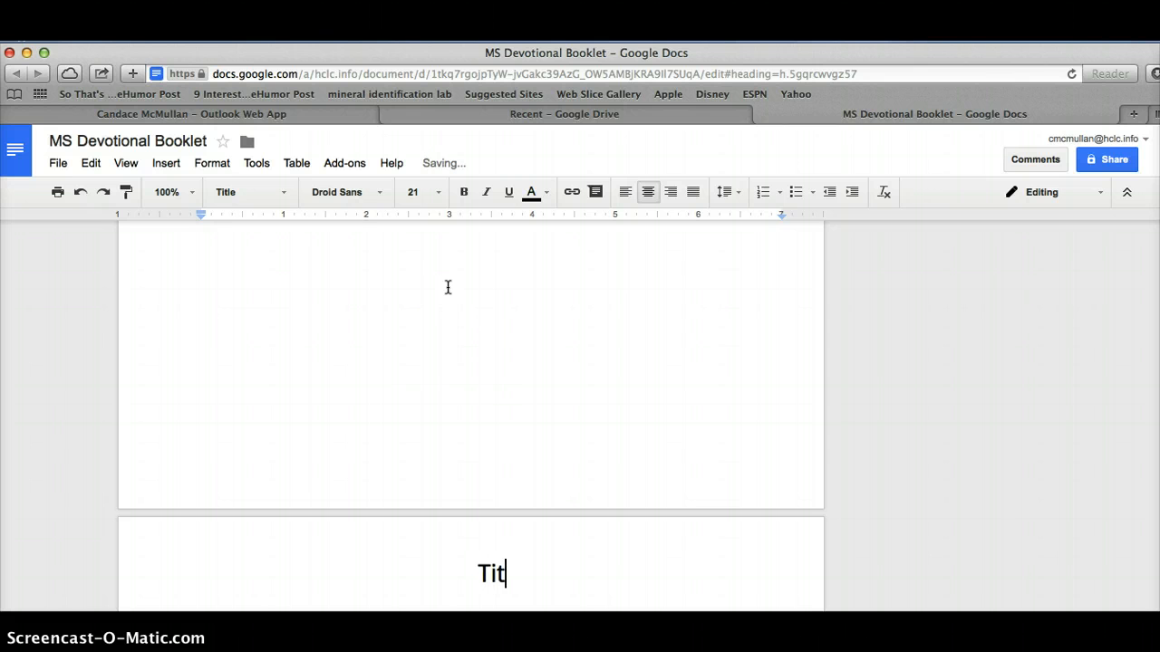
type("le of Devotion")
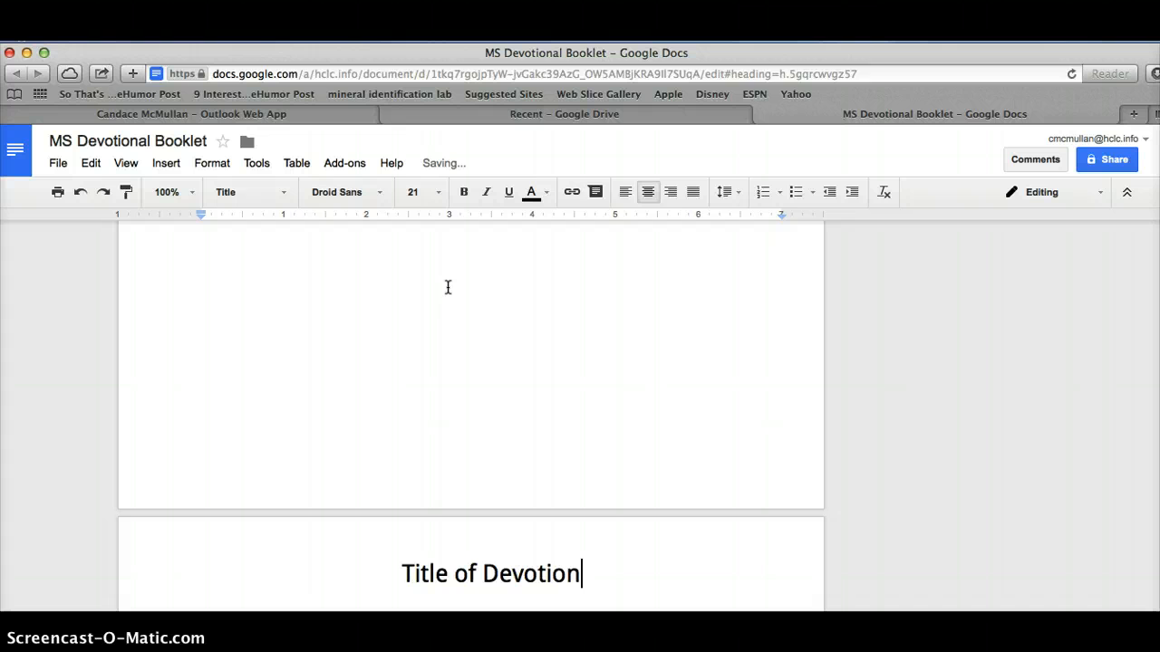
key("Return")
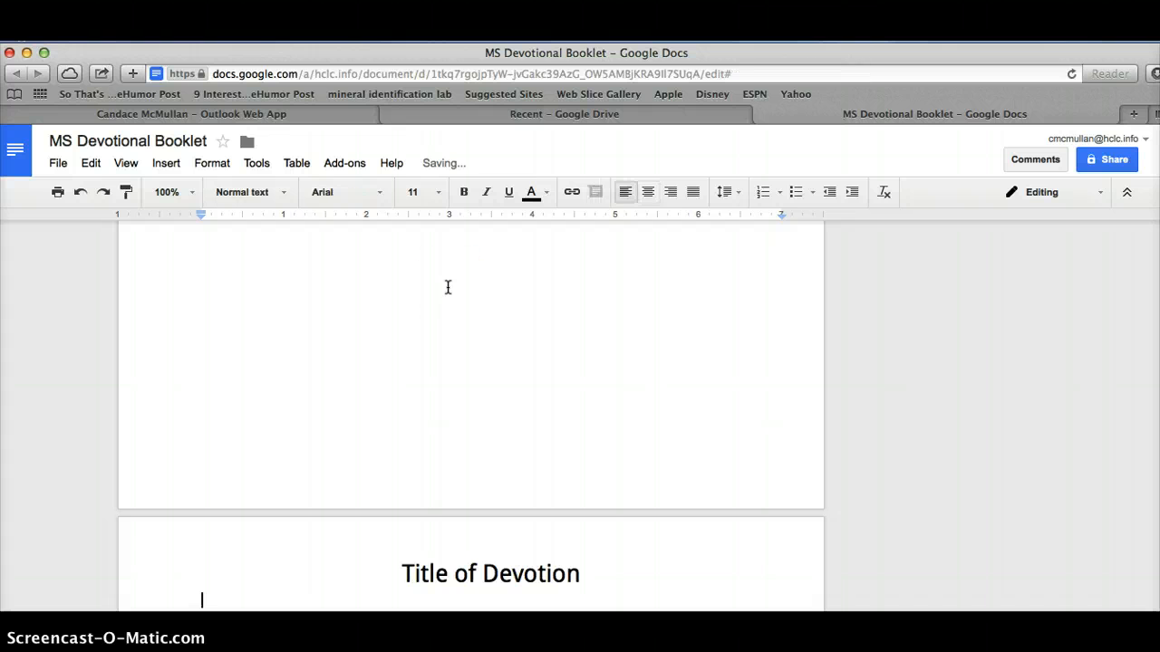
- Add a centered byline under the heading in Subtitle style with Droid Sans, reading "By: " followed by the author's name
left_click(649, 192)
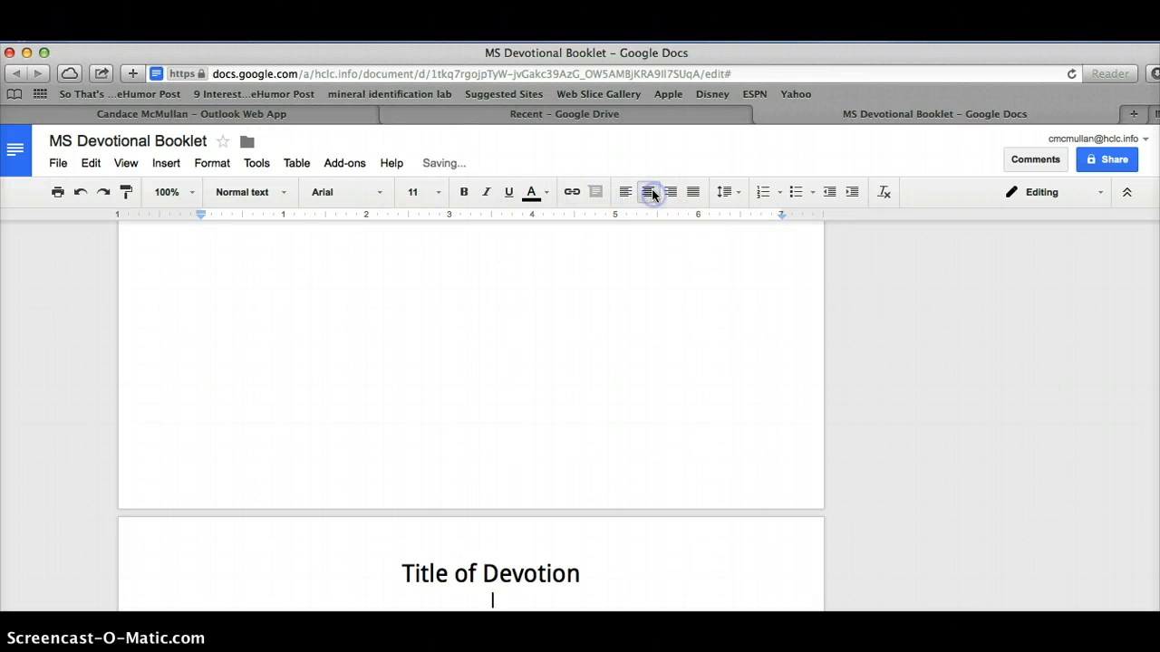
left_click(283, 192)
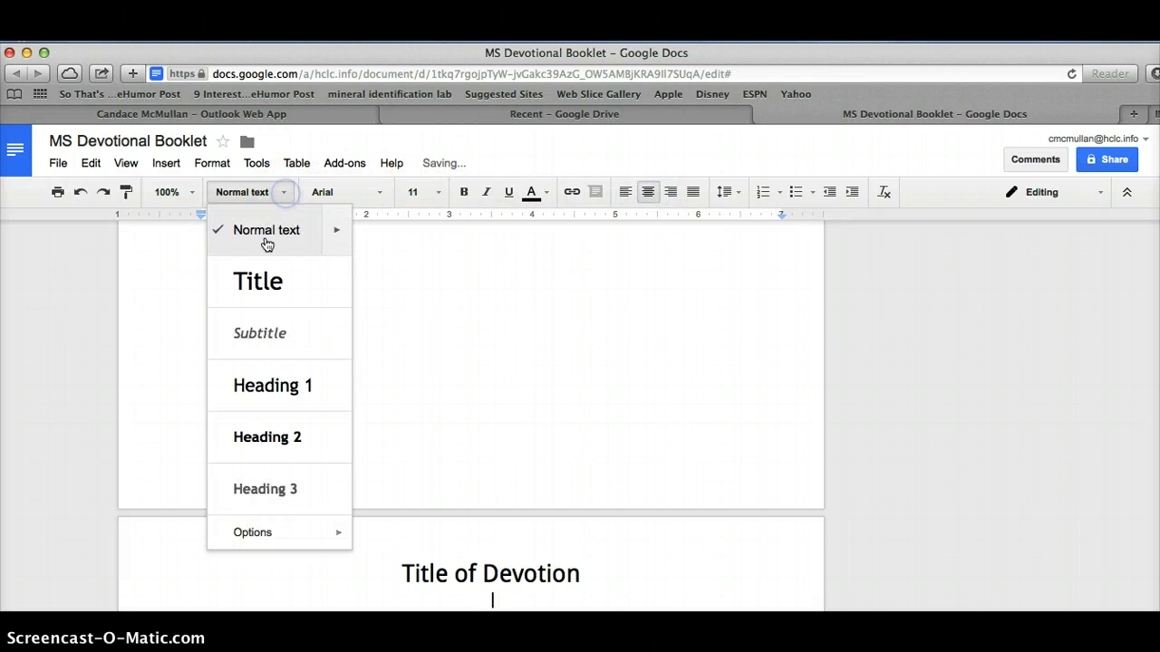
left_click(264, 332)
scroll(463, 323, "down", 2)
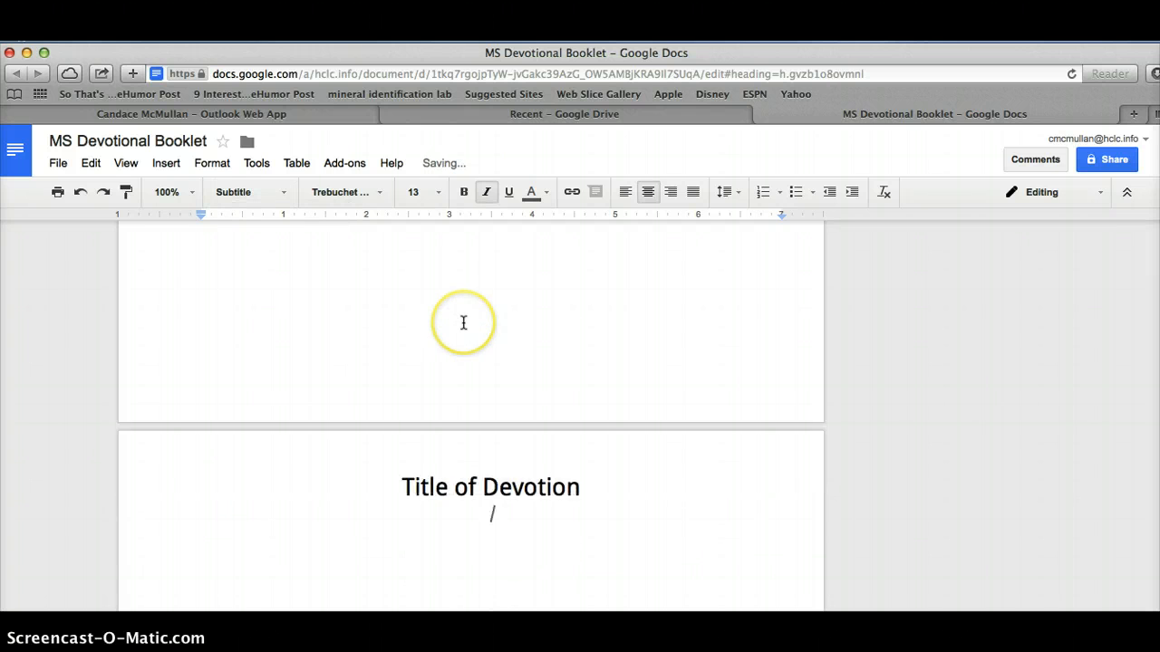
left_click(382, 192)
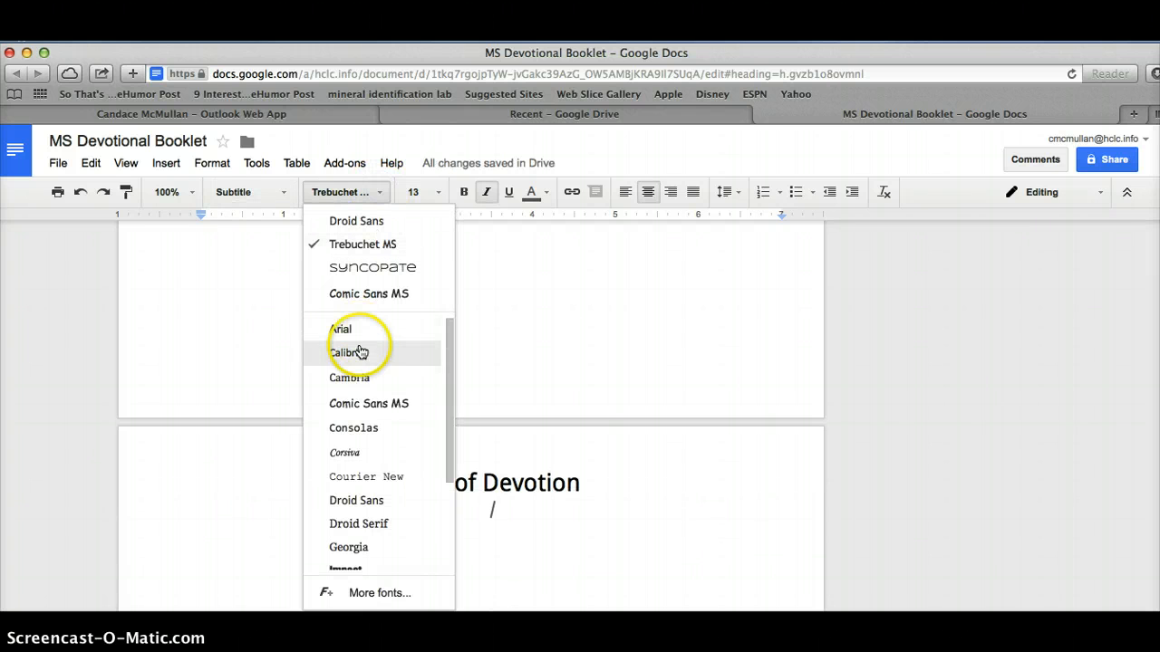
left_click(350, 503)
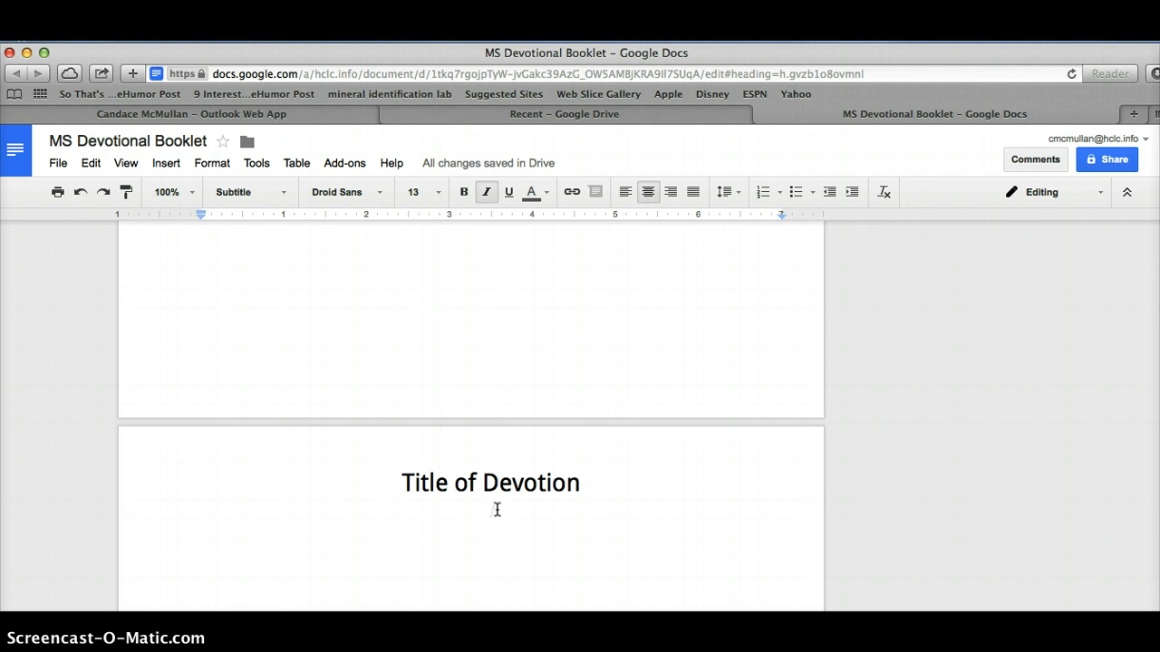
type("By: M")
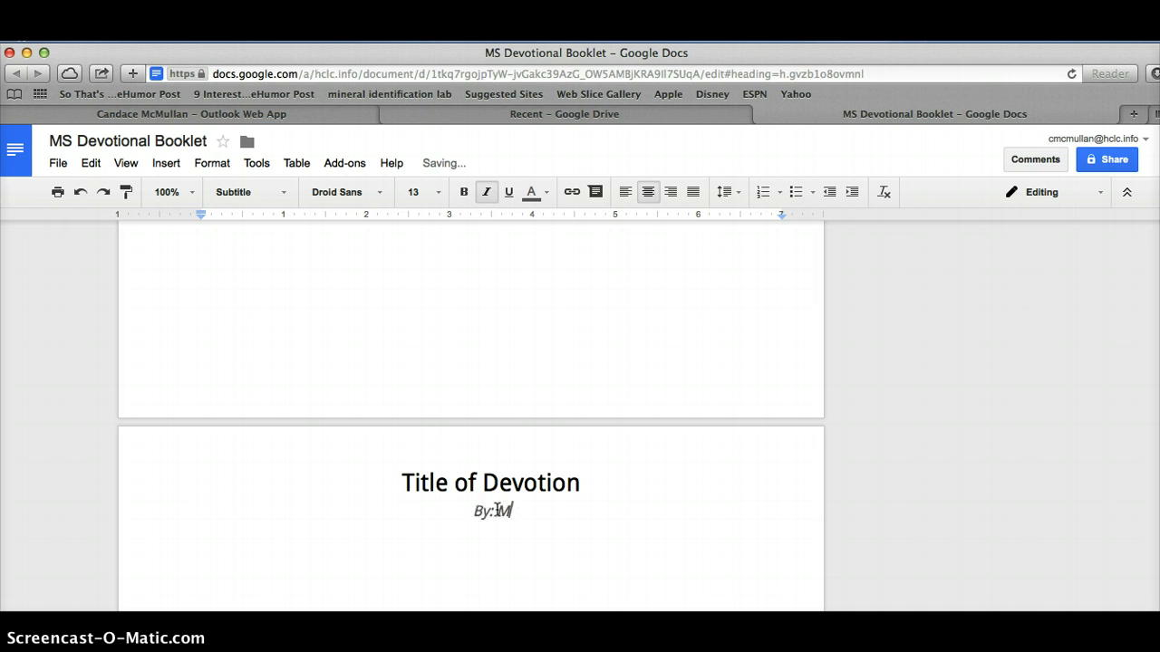
type("rs. McMullan")
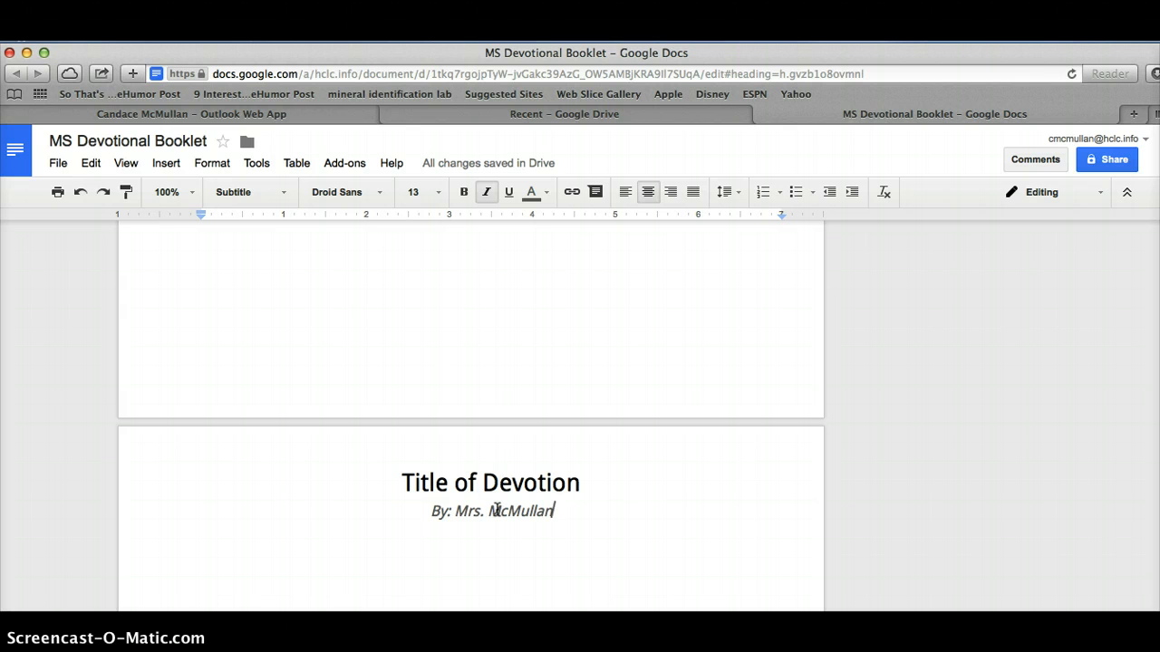
- Start an indented body paragraph below the byline reading "All I want for Christmas is..."
key("Return")
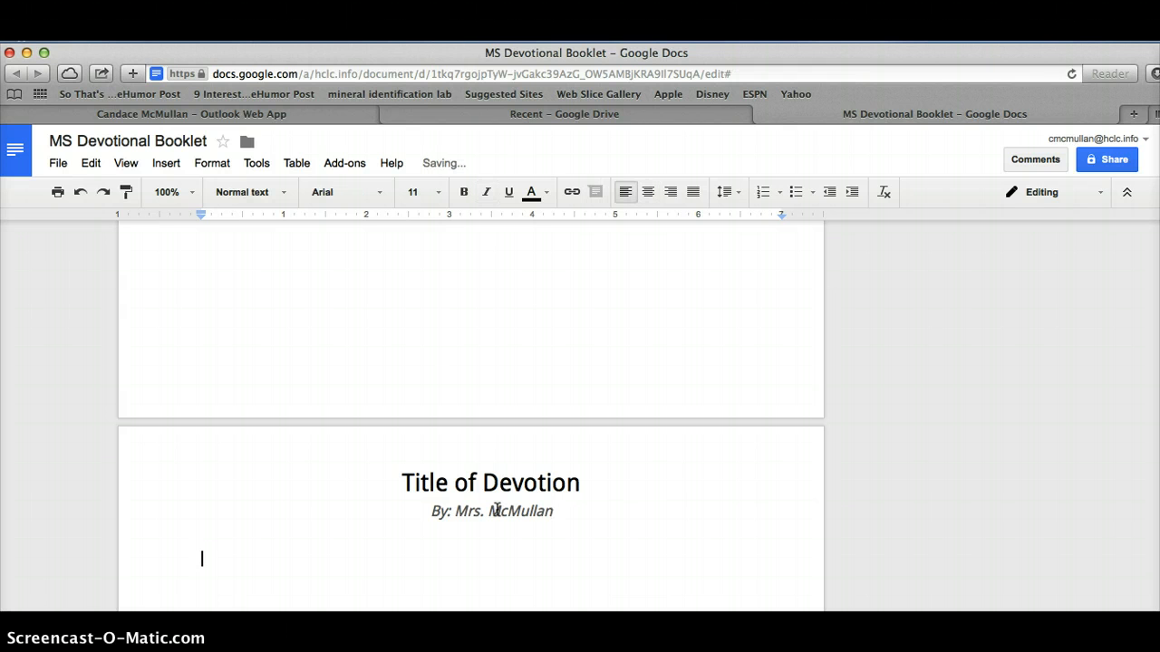
scroll(621, 476, "down", 3)
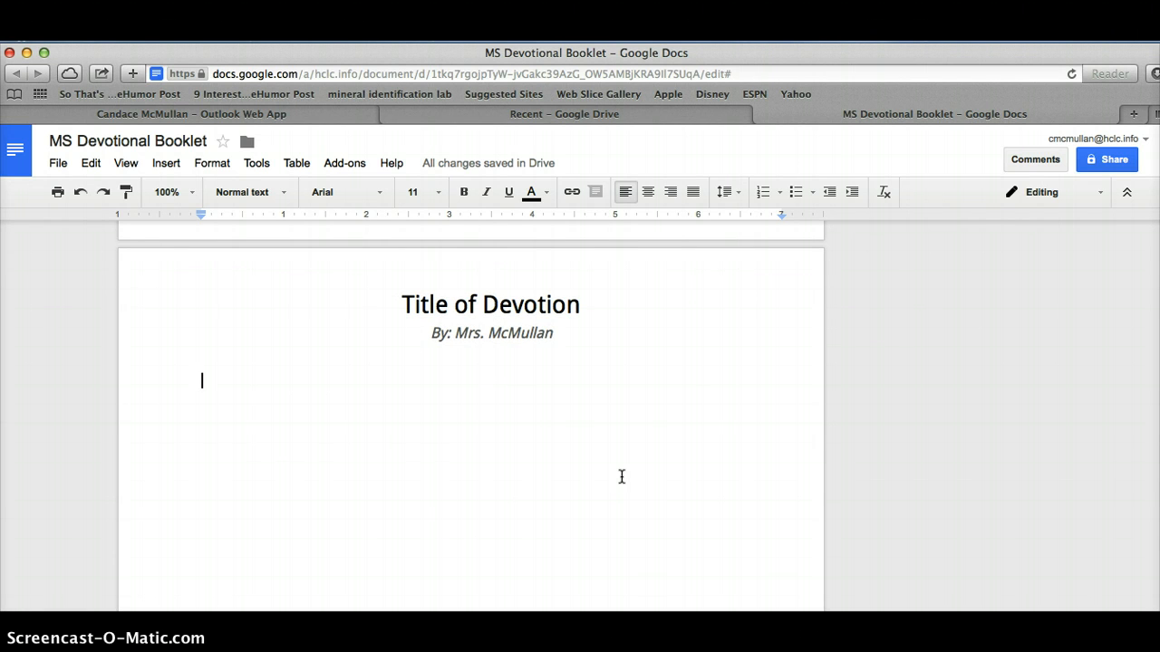
key("Tab")
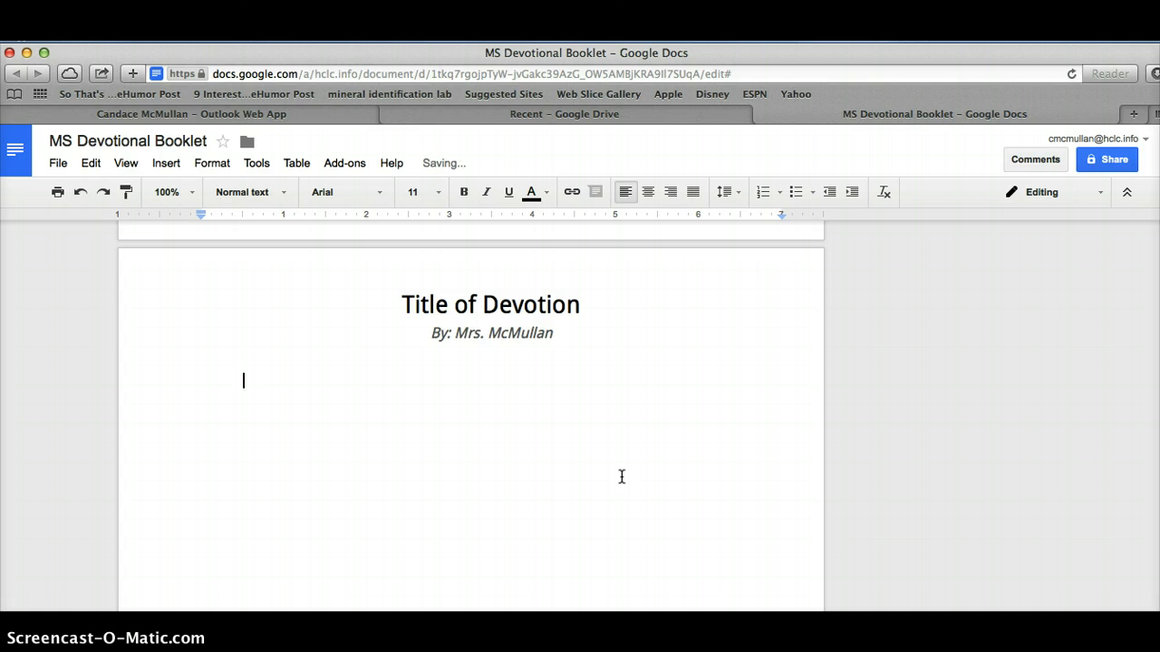
type("All I want for Christ")
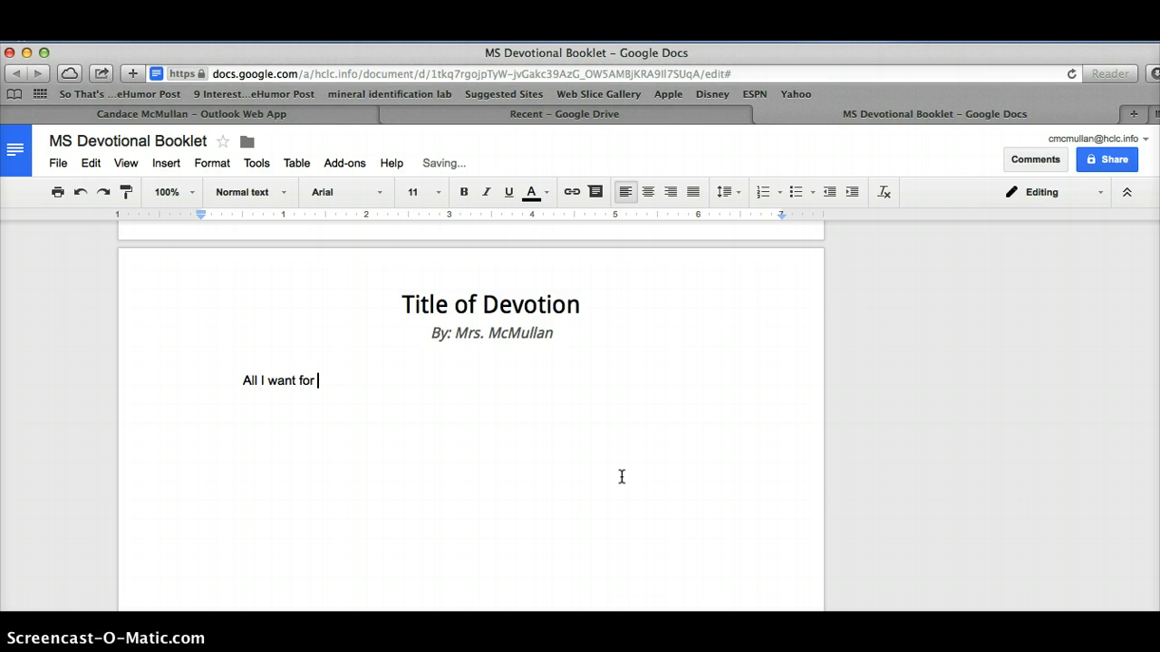
key("BackSpace")
key("BackSpace")
key("BackSpace")
type("istmas is...")
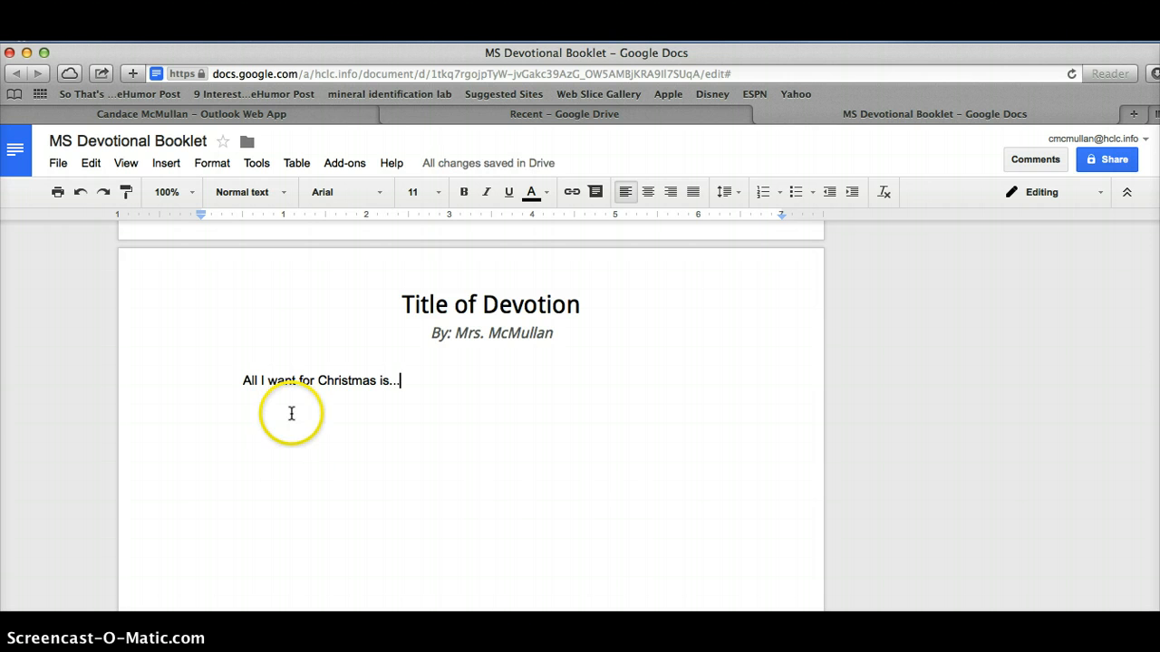
left_click(245, 381)
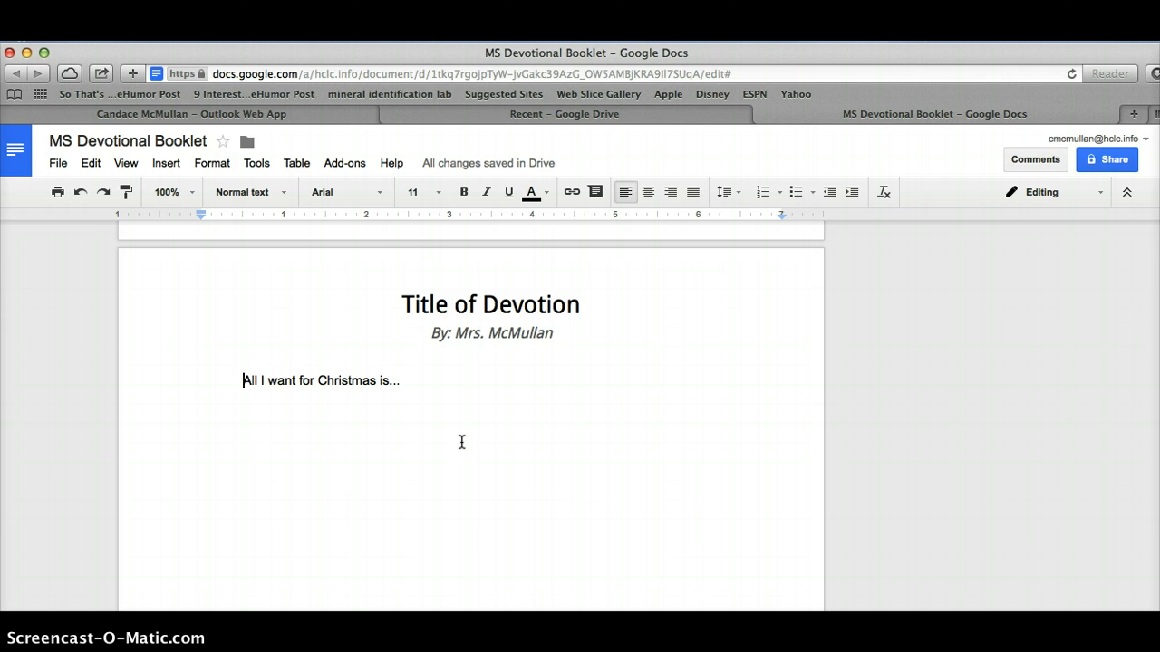
left_click(395, 430)
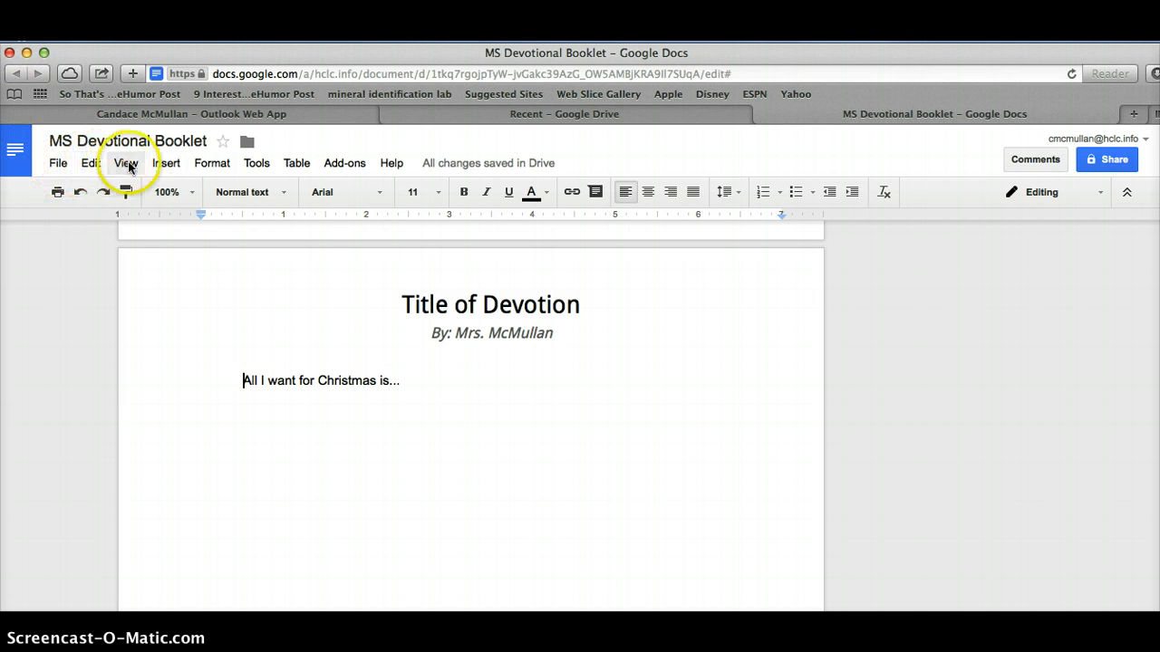
left_click(165, 163)
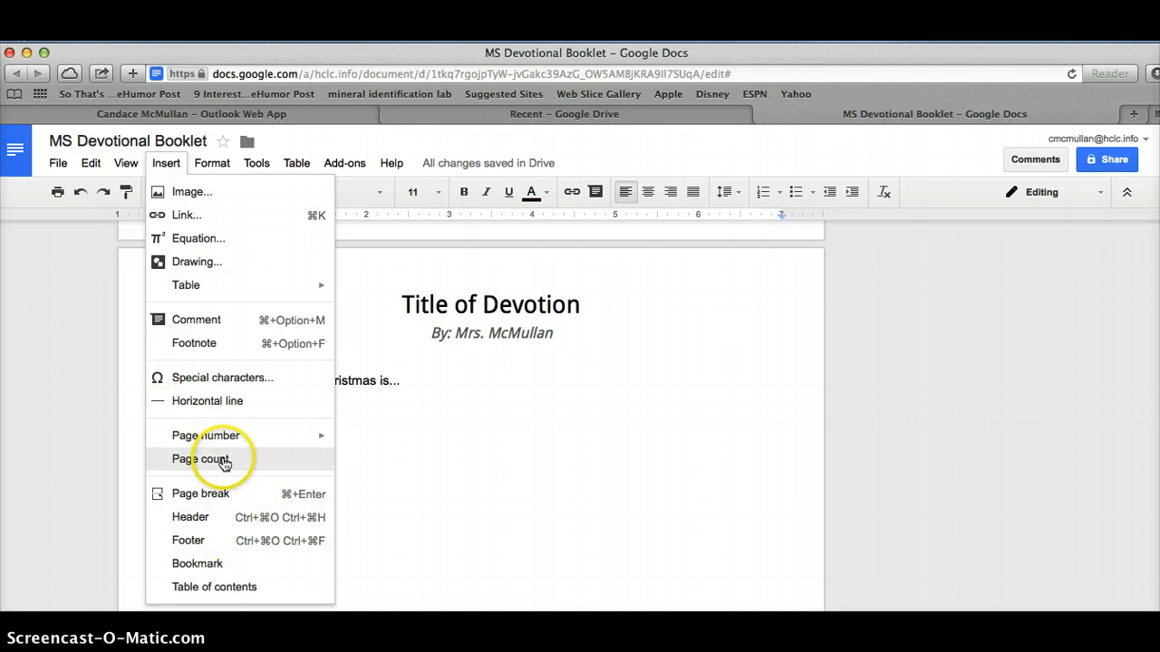
left_click(233, 342)
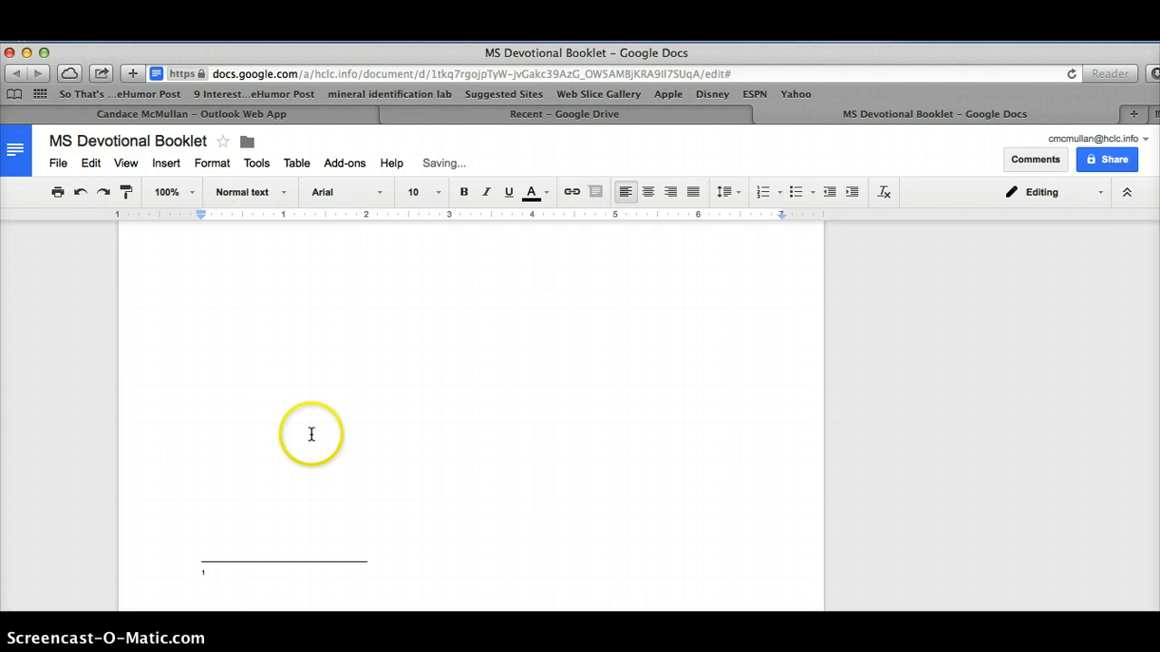
key("super+z")
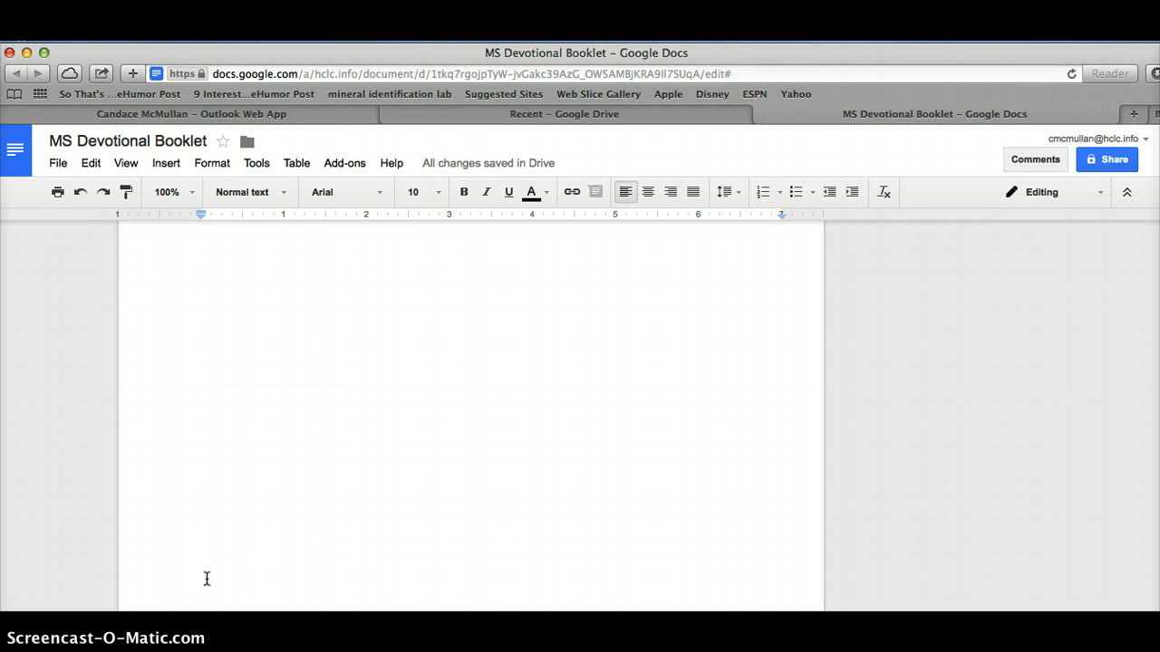
- Insert a footnote at the start of the body text, before "All", reading "December - Anticipation"
scroll(206, 578, "up", 5)
left_click(246, 392)
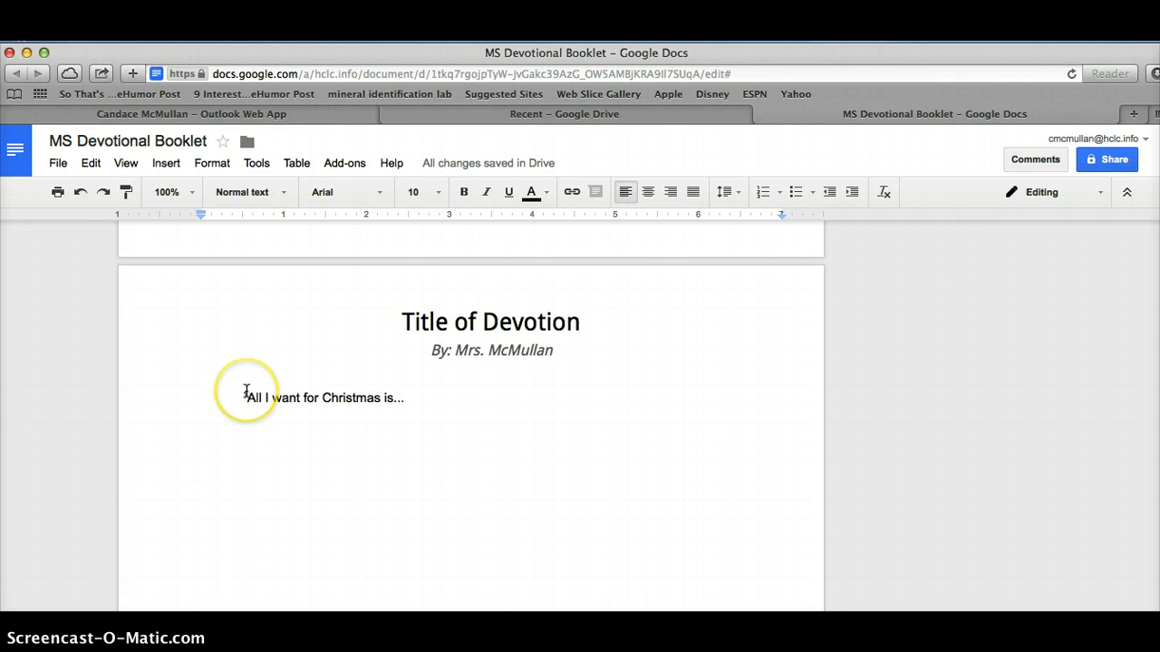
key("super+alt+f")
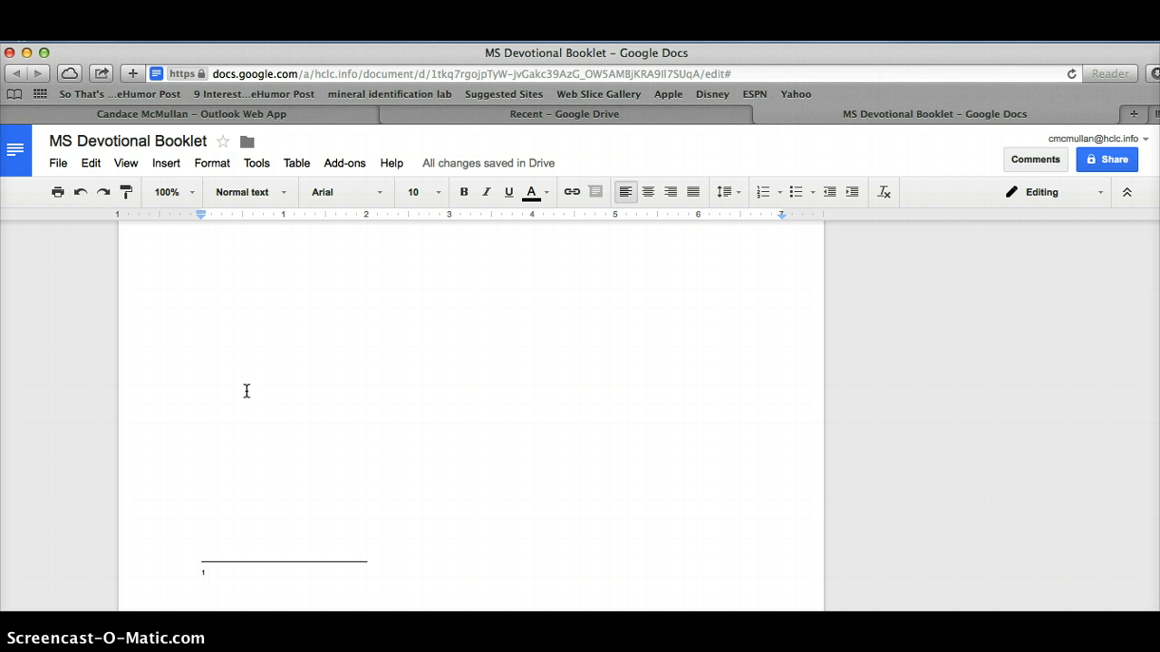
type("December")
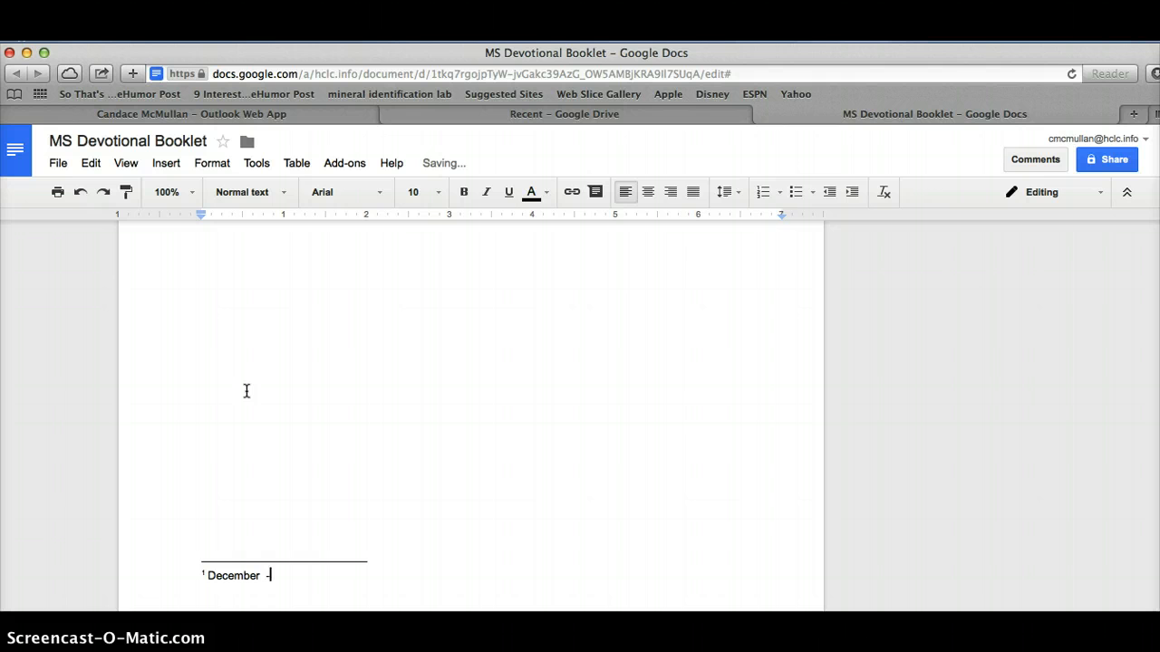
type(" - Anticipation")
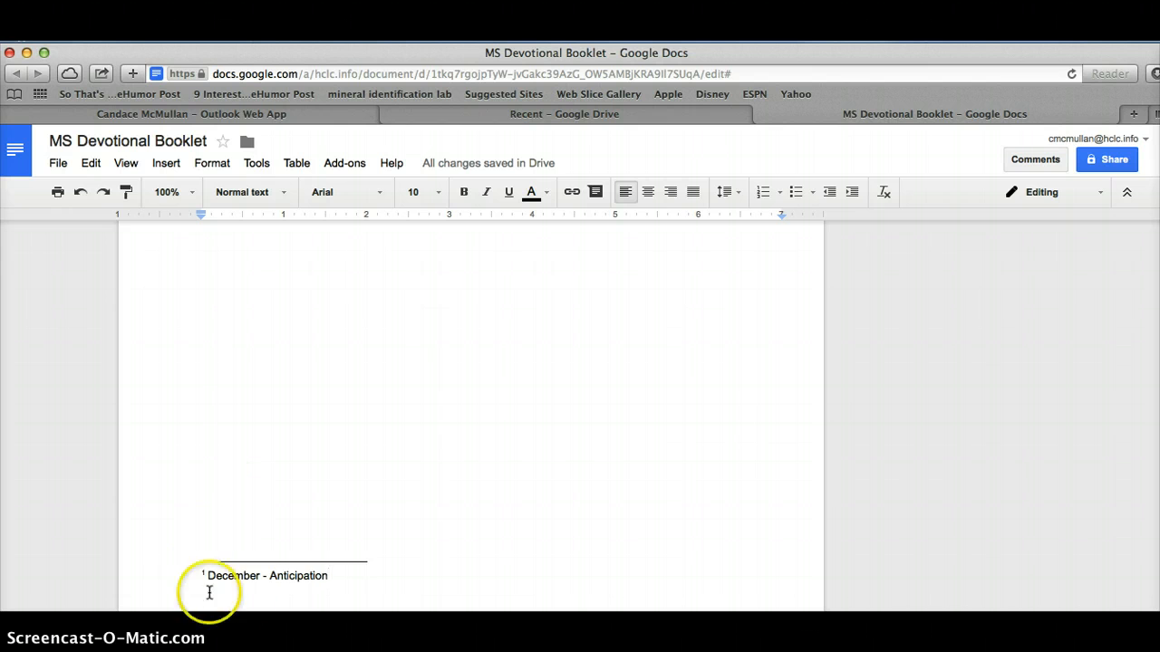
- Format the caption below the screenshot on the first page in Droid Sans, size 10, italic
scroll(194, 505, "up", 10)
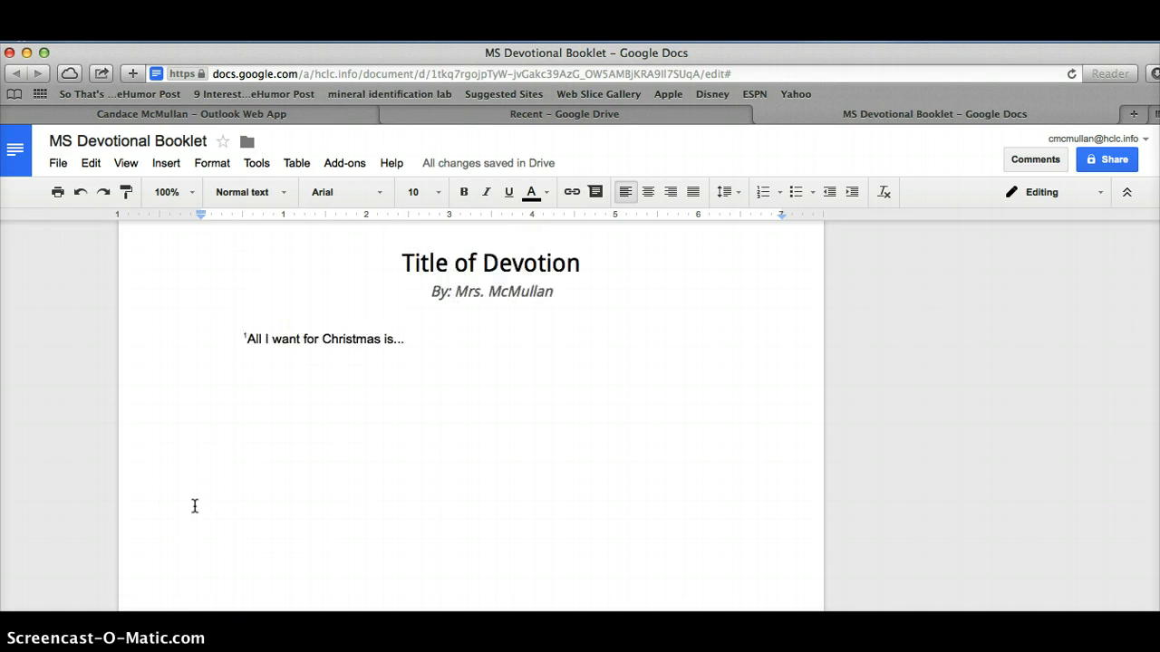
scroll(194, 505, "up", 1)
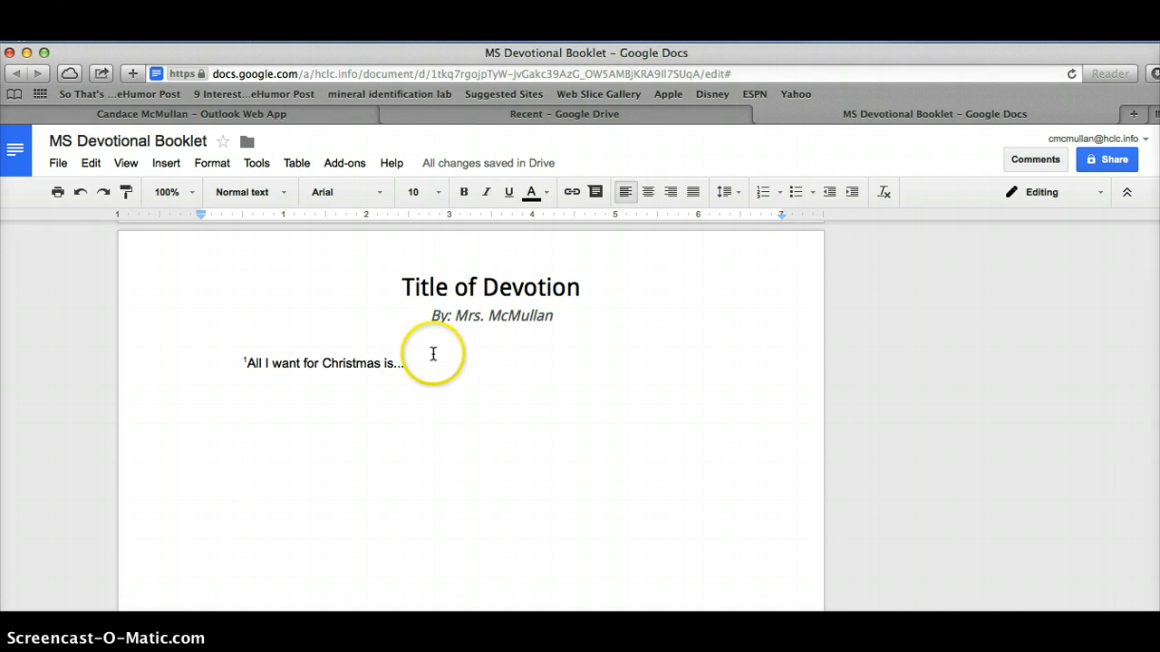
key("super+v")
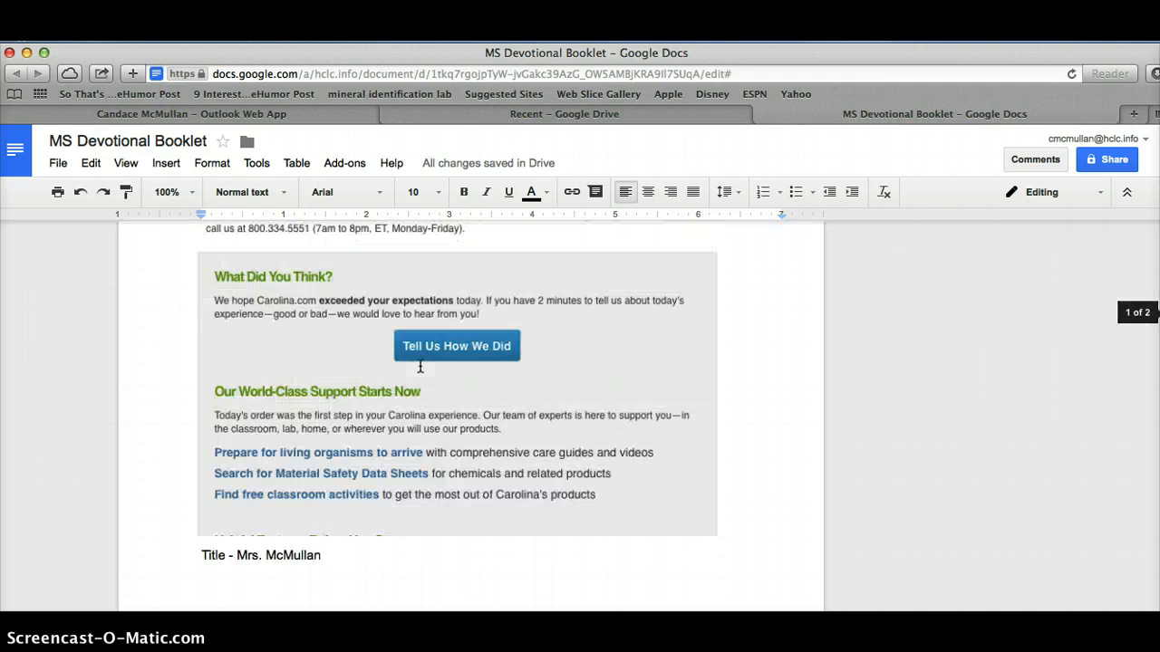
scroll(419, 366, "up", 3)
scroll(420, 366, "down", 10)
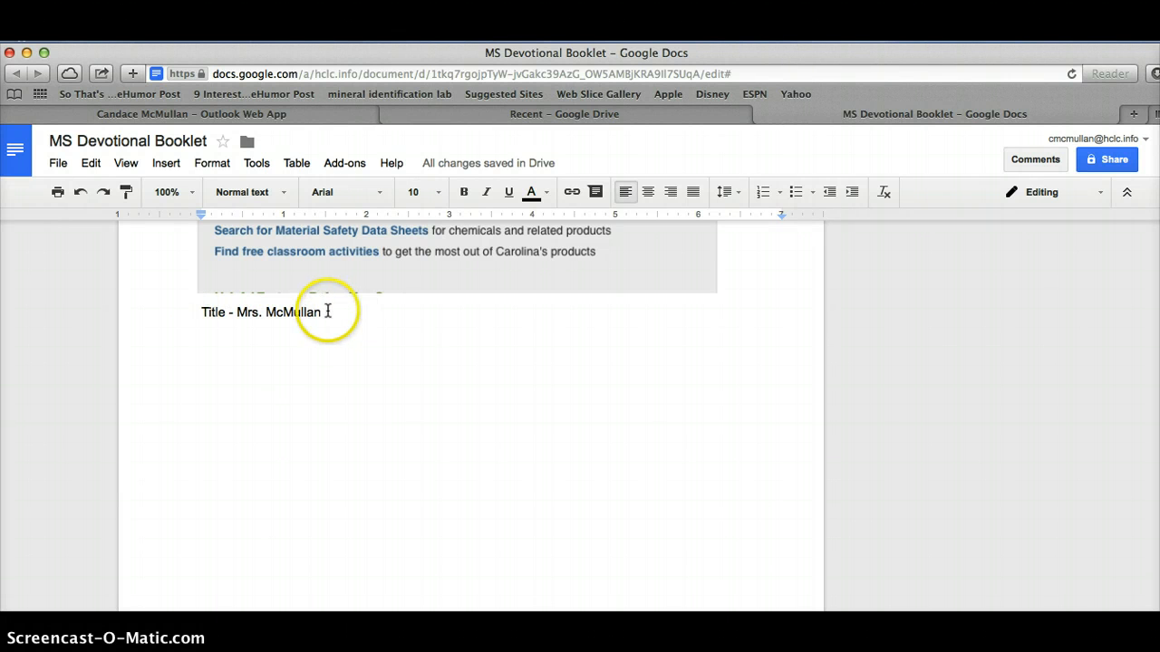
left_click_drag(324, 312, 201, 306)
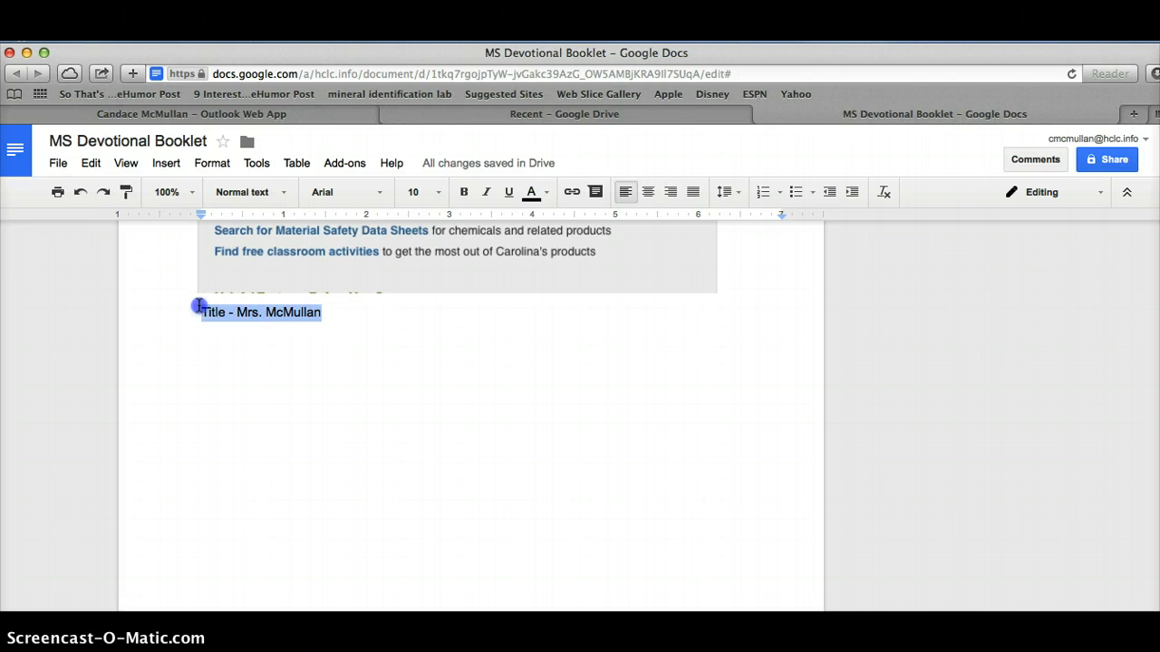
left_click(382, 193)
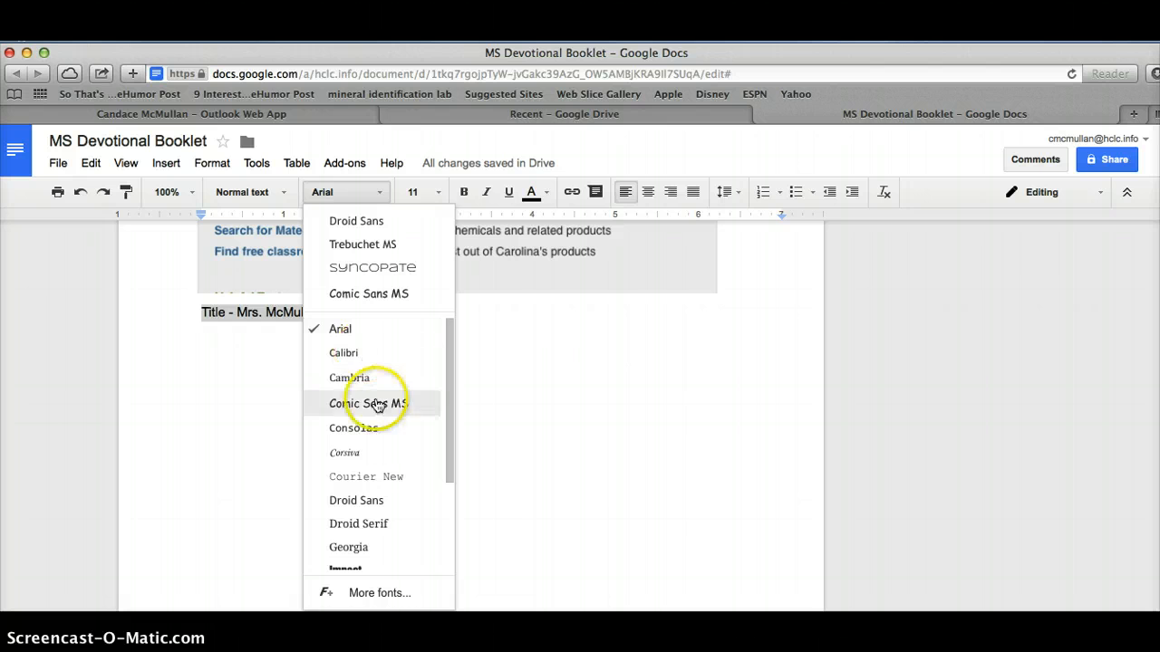
left_click(378, 510)
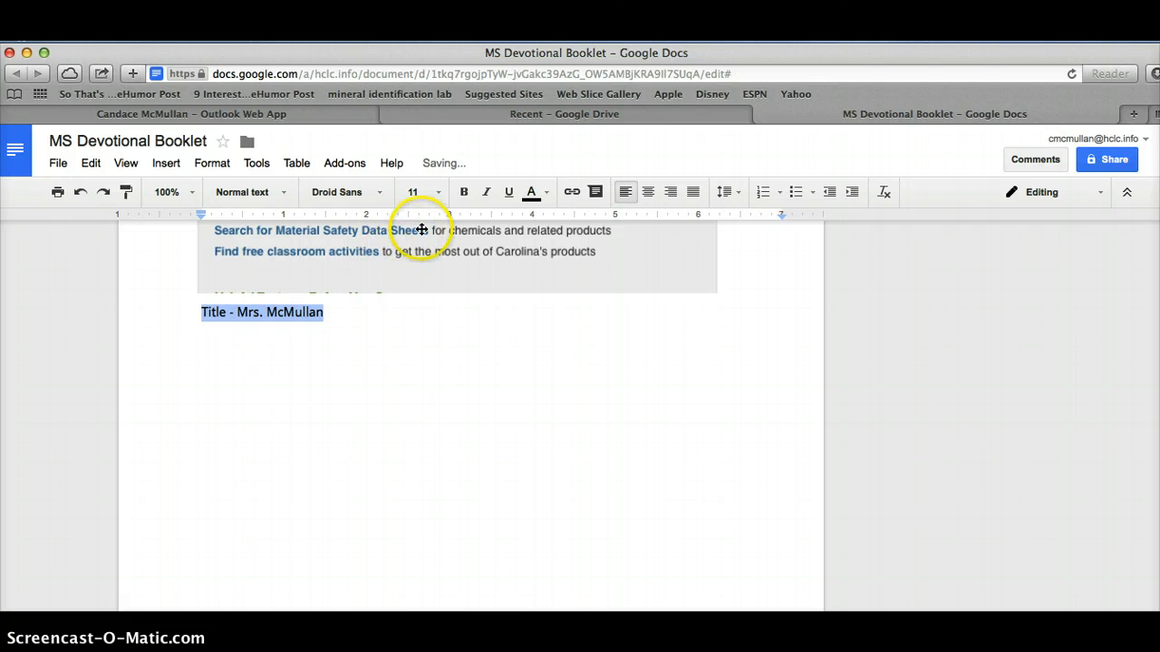
left_click(437, 194)
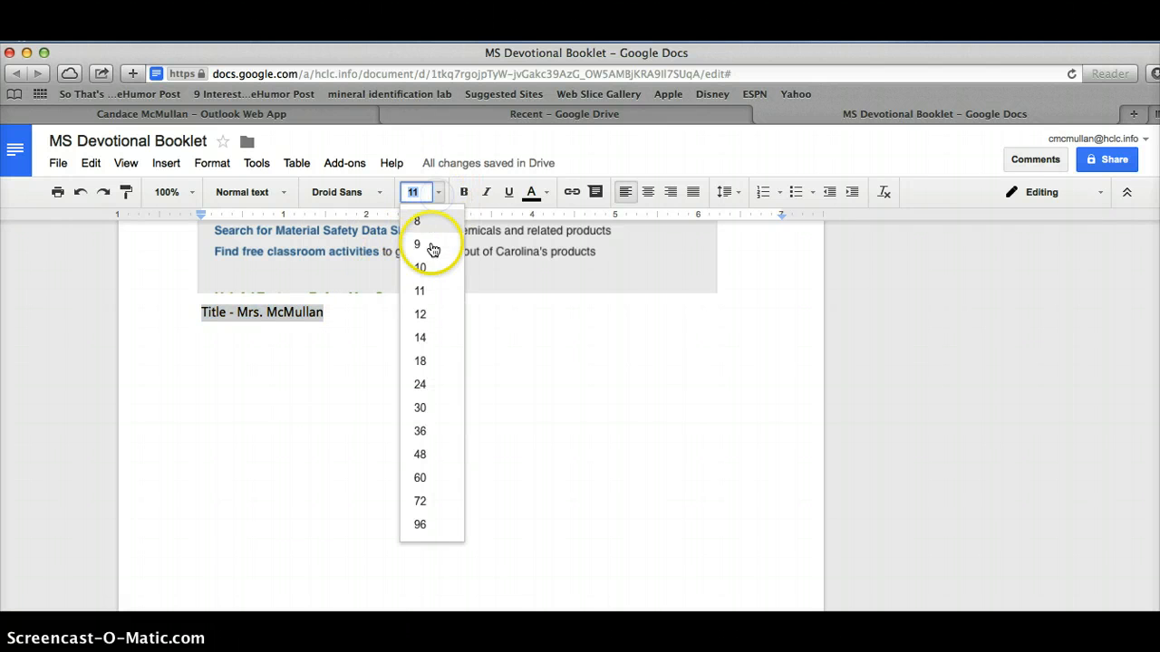
left_click(420, 269)
left_click(486, 195)
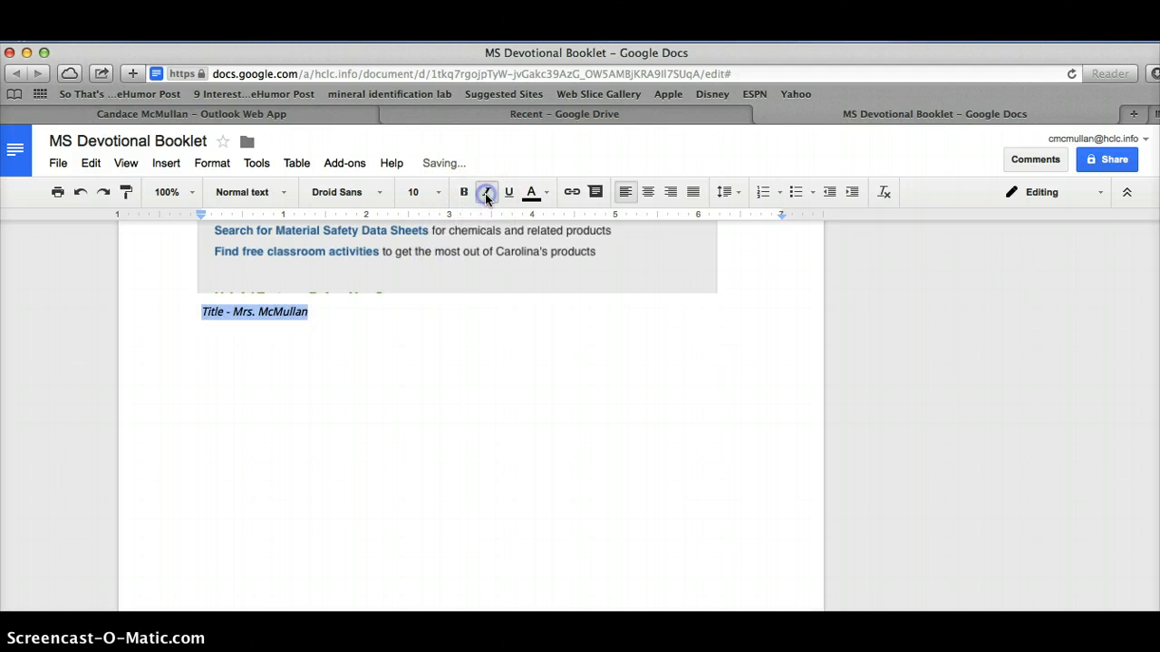
left_click(310, 388)
- Review the devotion page's layout from the title, byline and body text down to the footnote
scroll(311, 388, "down", 3)
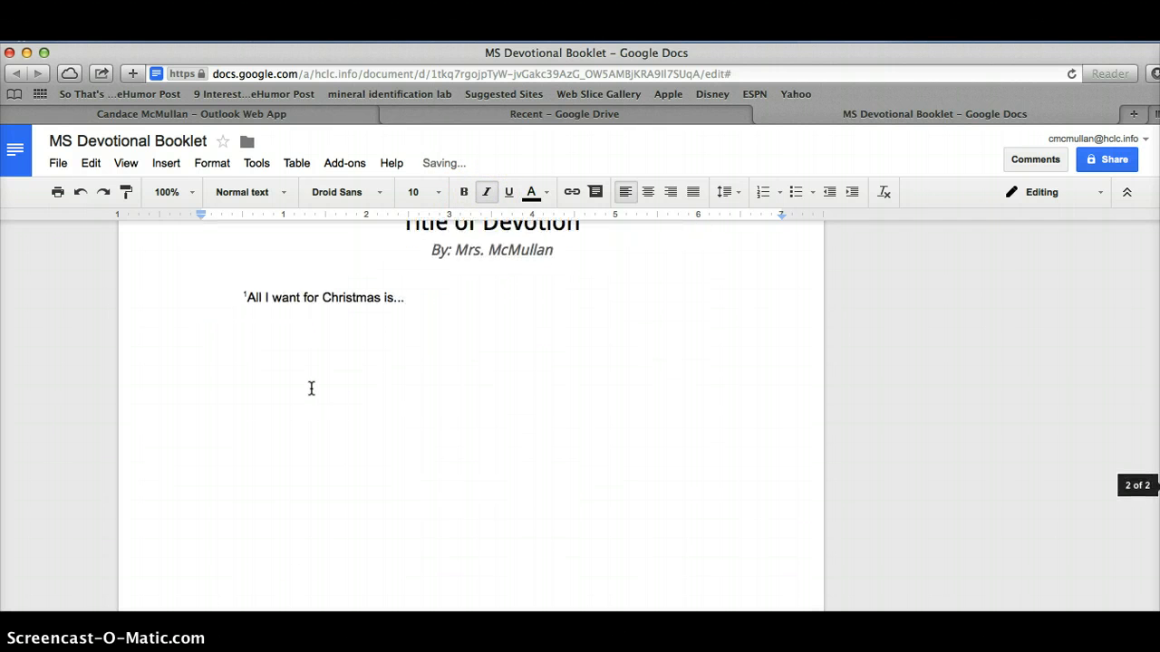
scroll(497, 347, "up", 1)
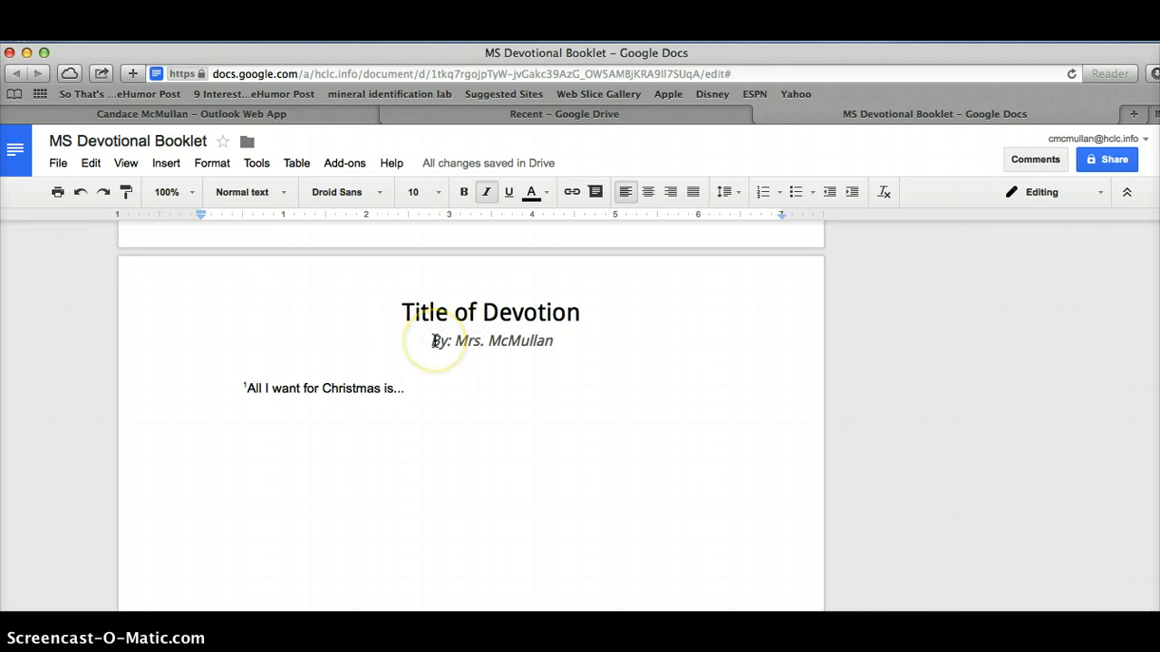
scroll(434, 340, "down", 1)
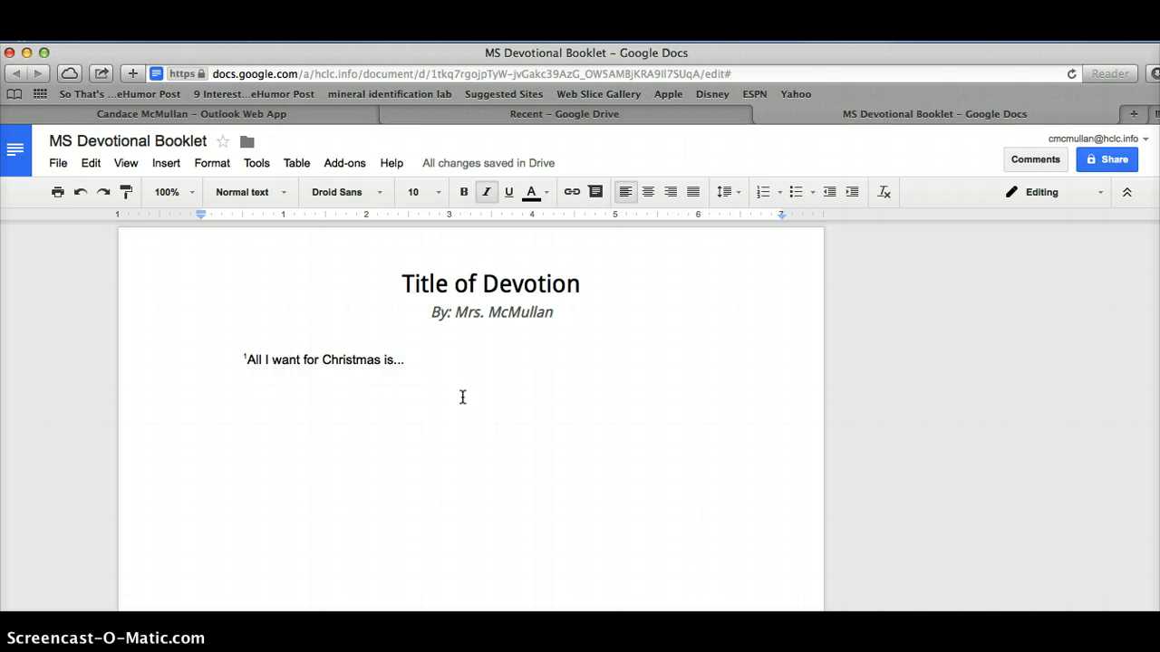
scroll(463, 397, "down", 2)
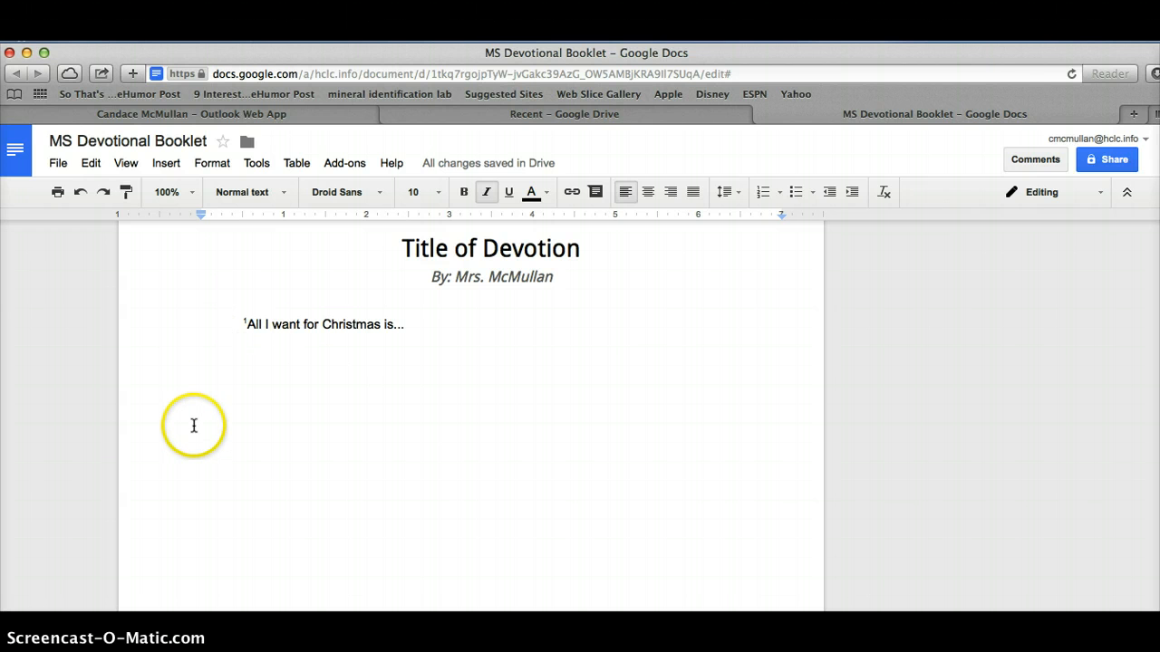
scroll(454, 388, "down", 5)
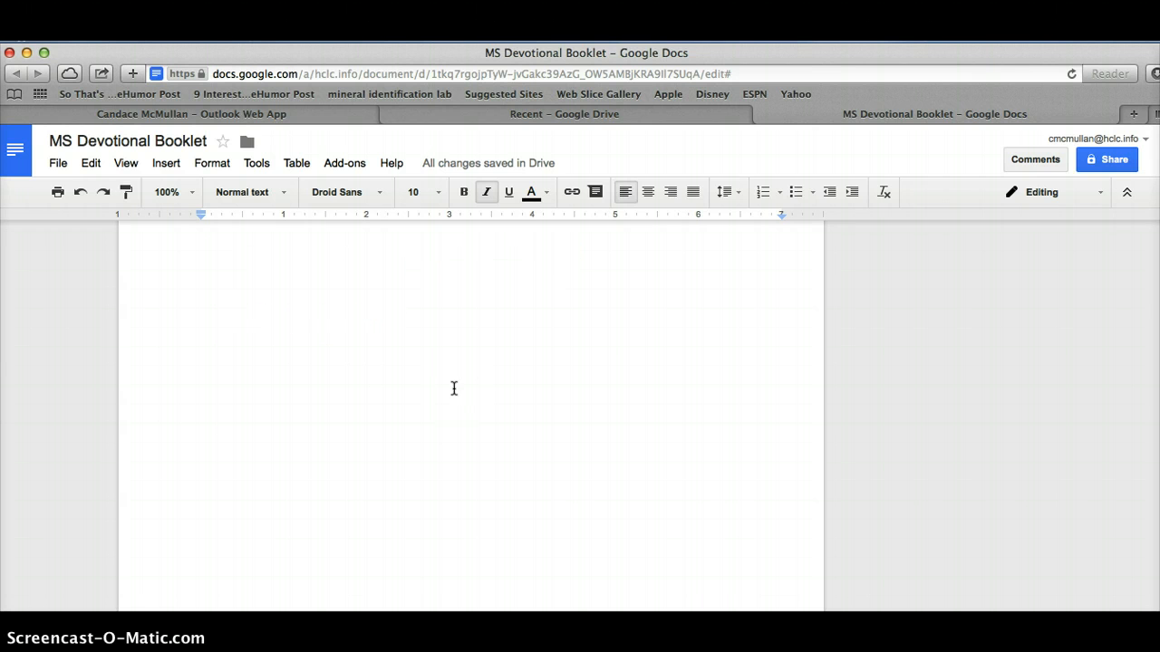
scroll(454, 388, "down", 2)
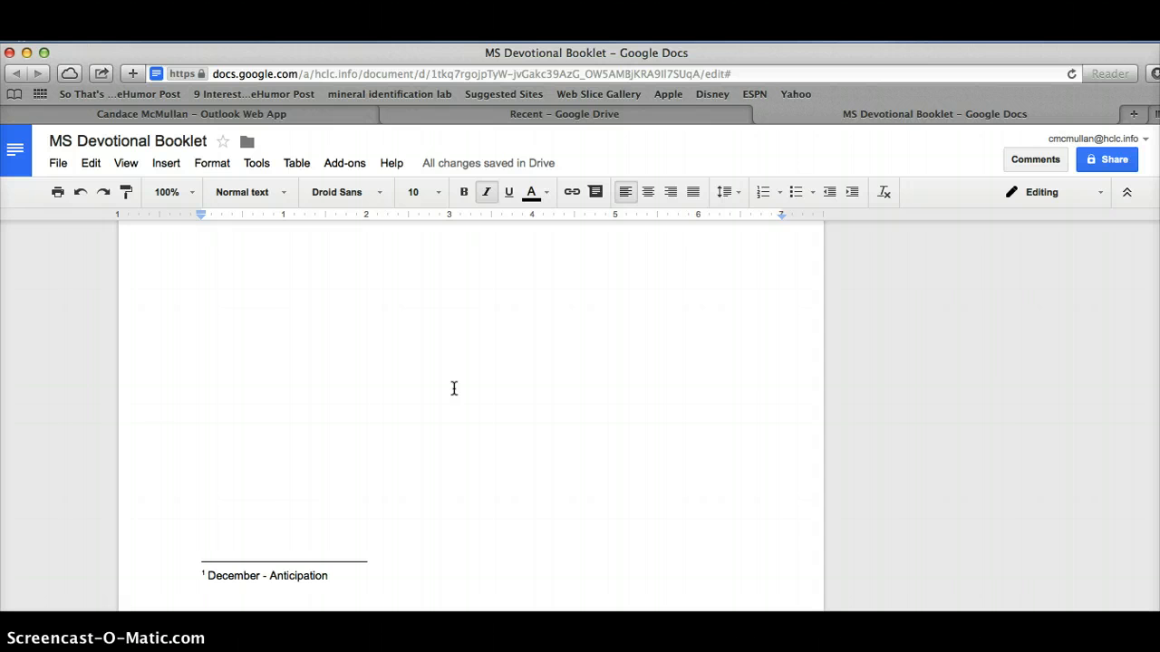
scroll(454, 388, "up", 6)
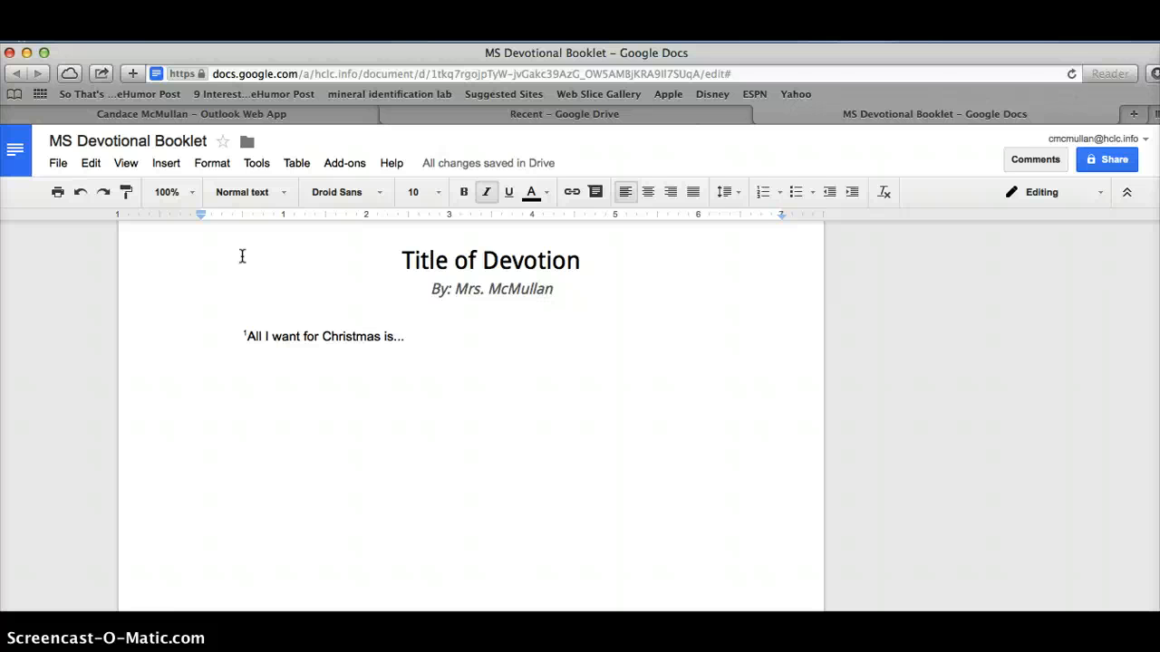
scroll(236, 367, "down", 5)
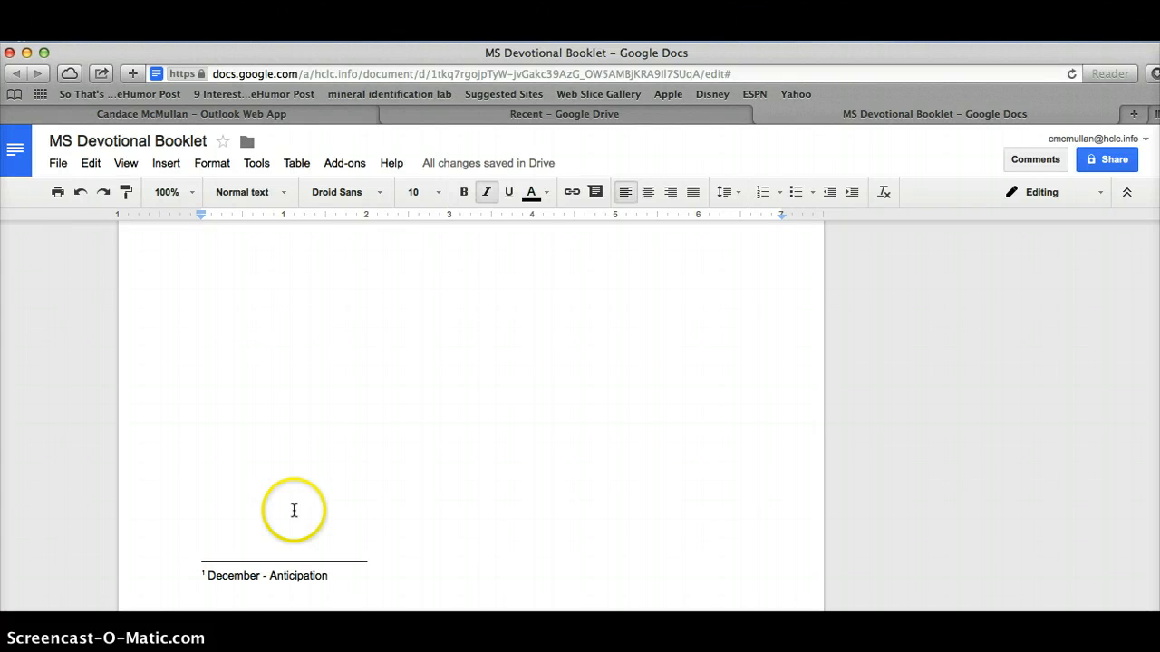
left_click(231, 594)
left_click(361, 579)
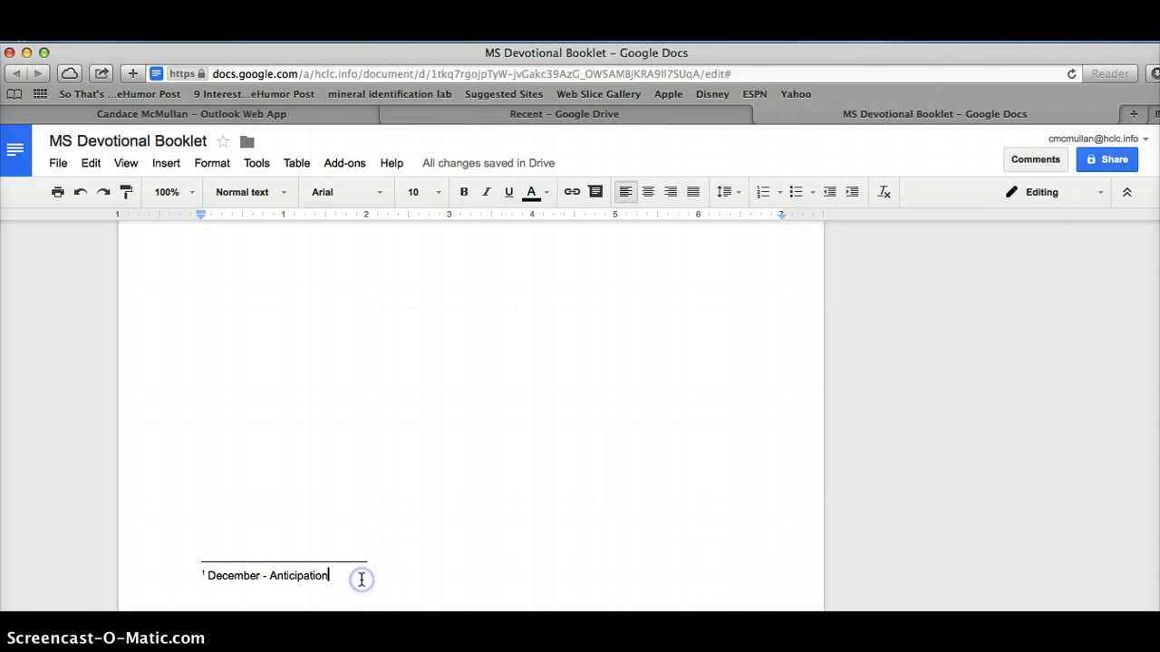
scroll(315, 435, "up", 2)
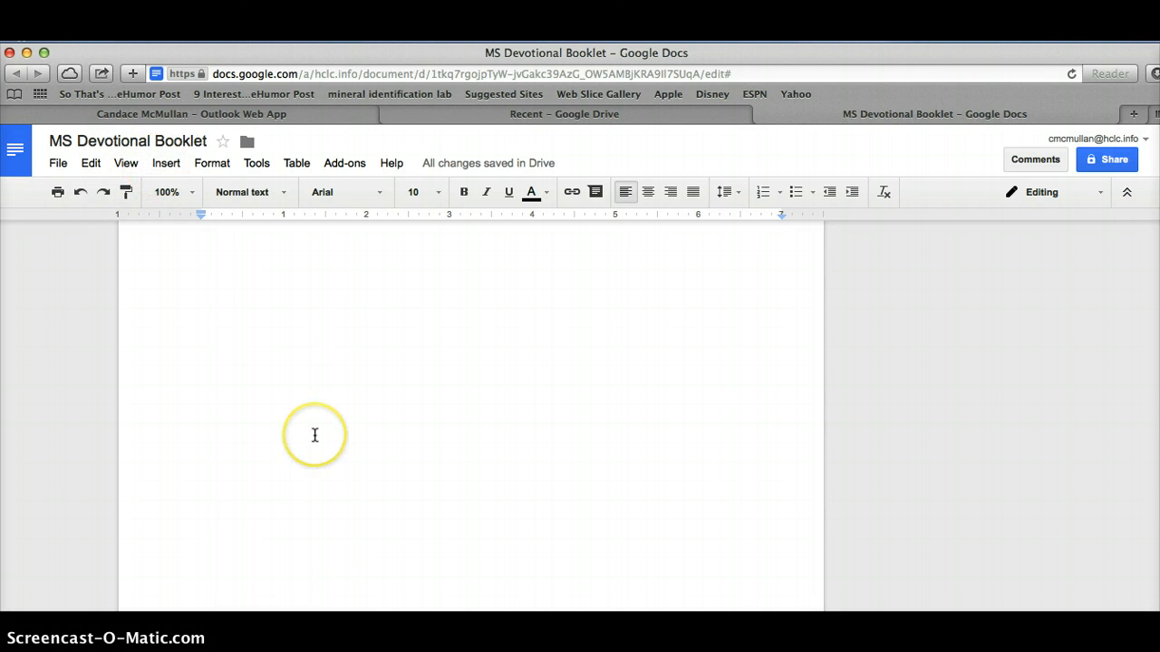
scroll(314, 408, "up", 3)
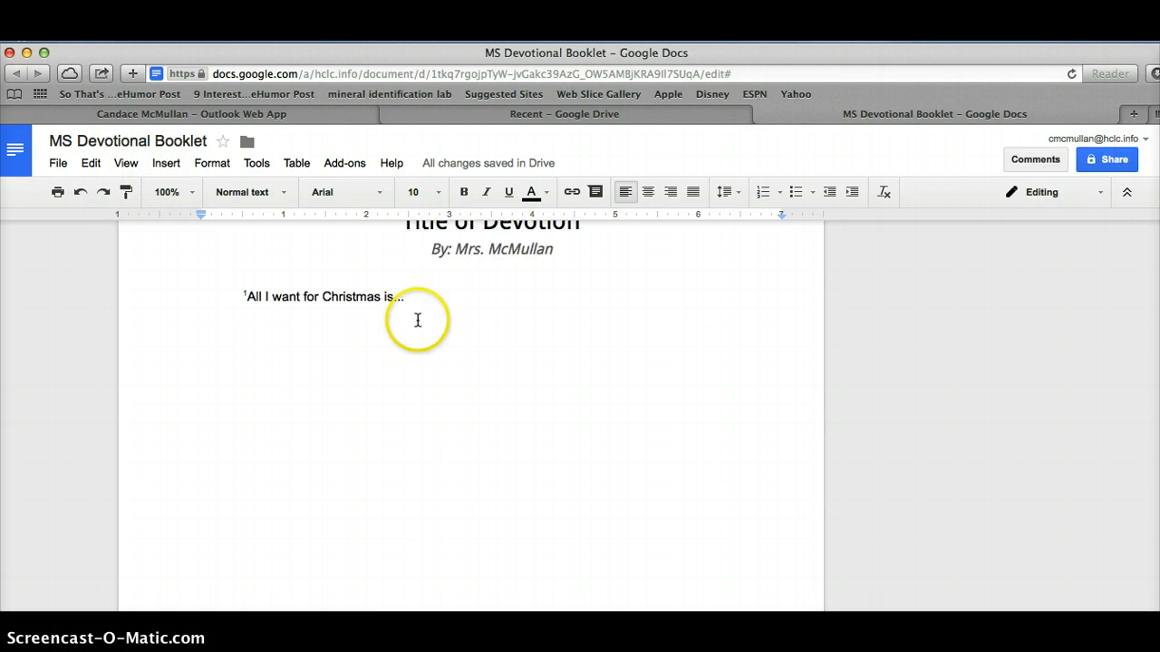
left_click(491, 294)
left_click(166, 163)
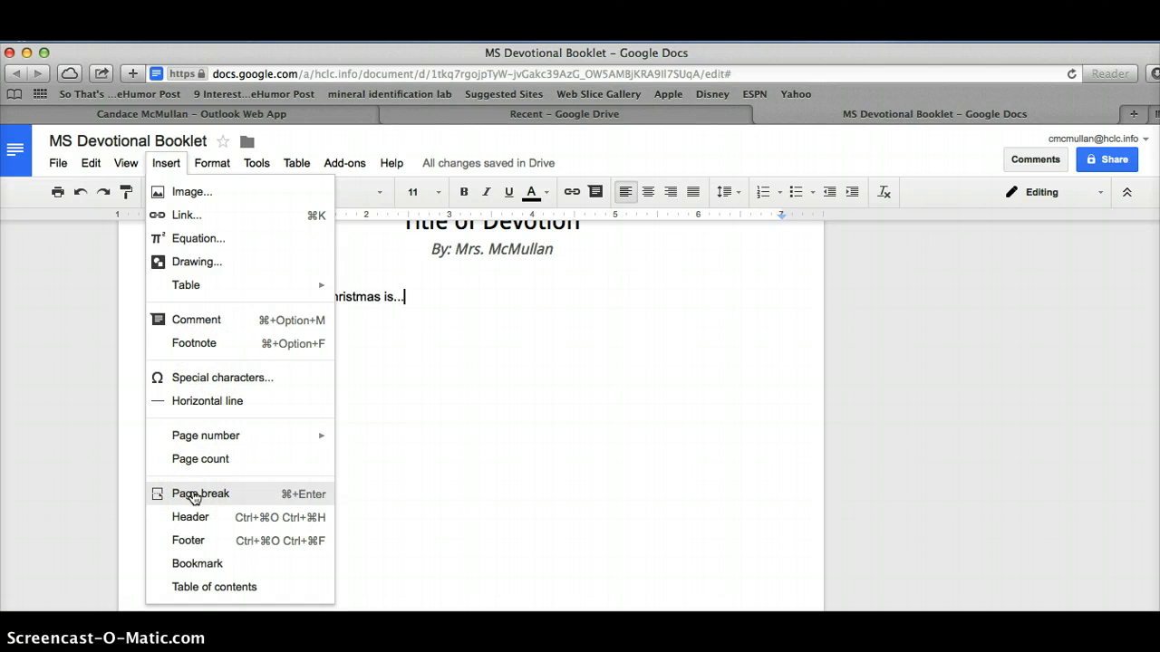
left_click(98, 427)
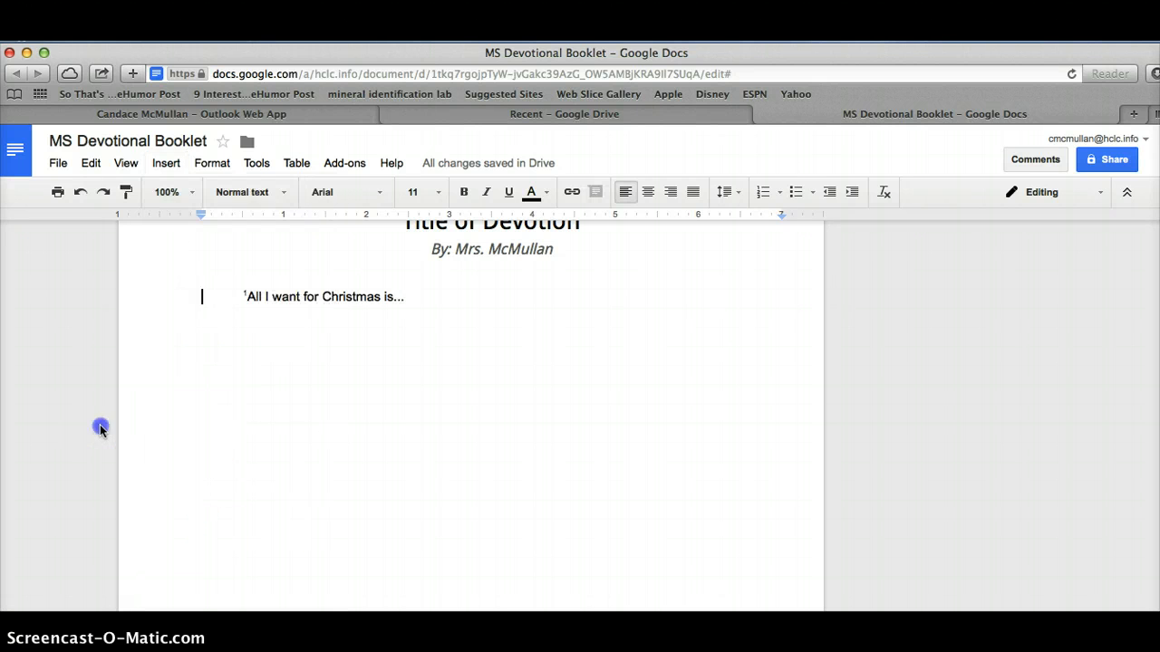
scroll(318, 408, "up", 2)
scroll(318, 408, "up", 10)
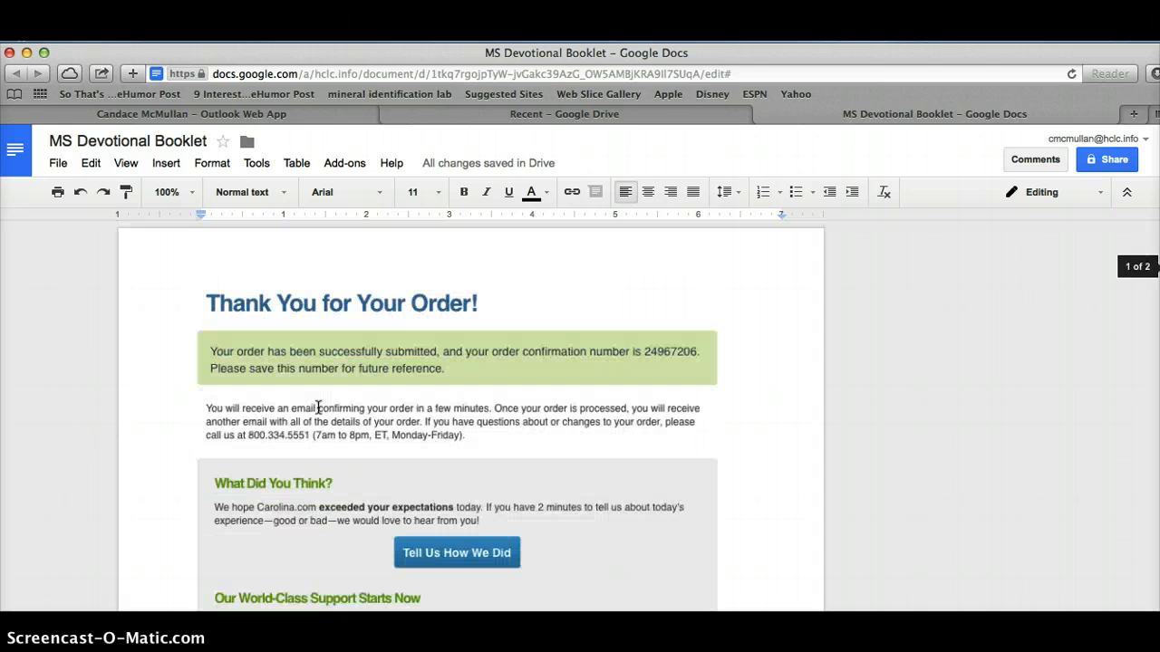